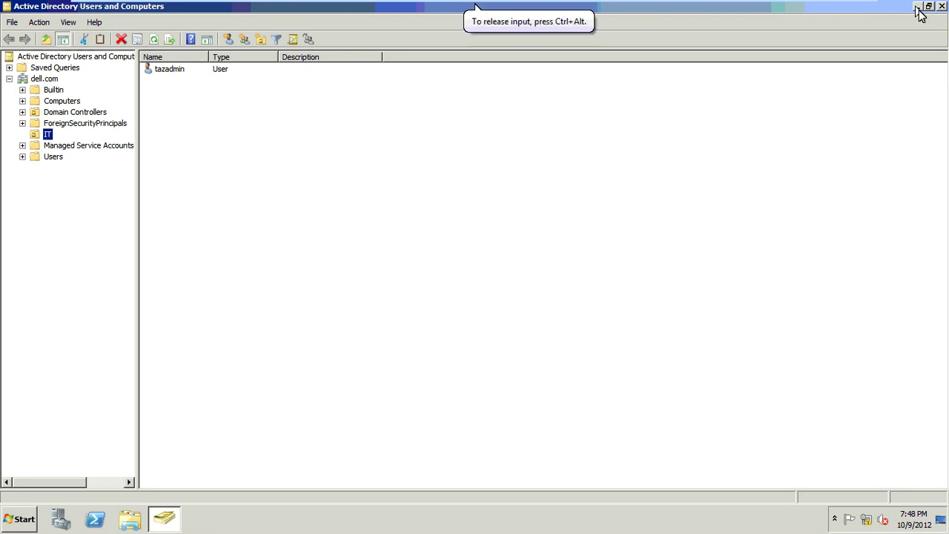
- Show the contents of the dell.com Users container in Active Directory Users and Computers
{"action": "key", "text": "super+d"}
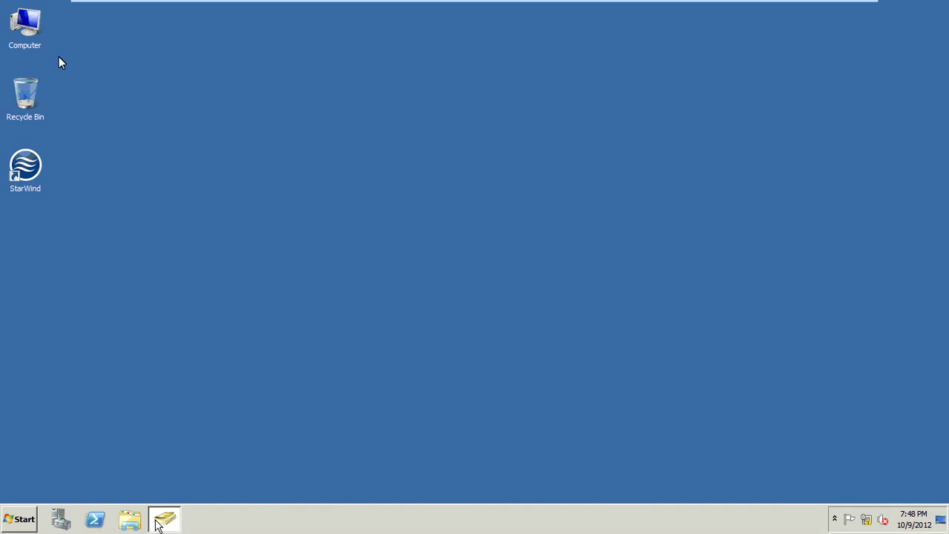
{"action": "left_click", "coordinate": [160, 521]}
{"action": "left_click", "coordinate": [44, 79]}
{"action": "left_click", "coordinate": [55, 157]}
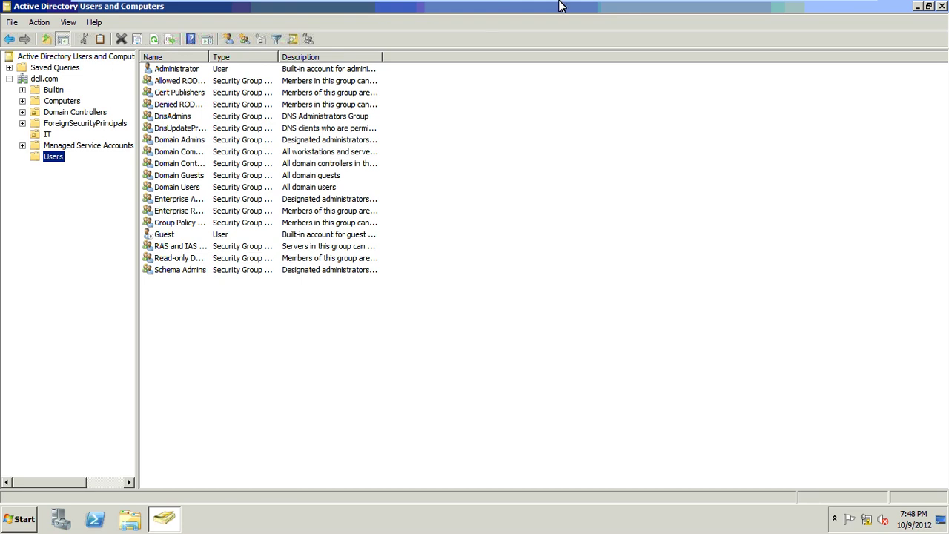
- Switch to the server-3-Root Server virtual machine and locate user01 in the google.com Users container
{"action": "mouse_move", "coordinate": [391, 14]}
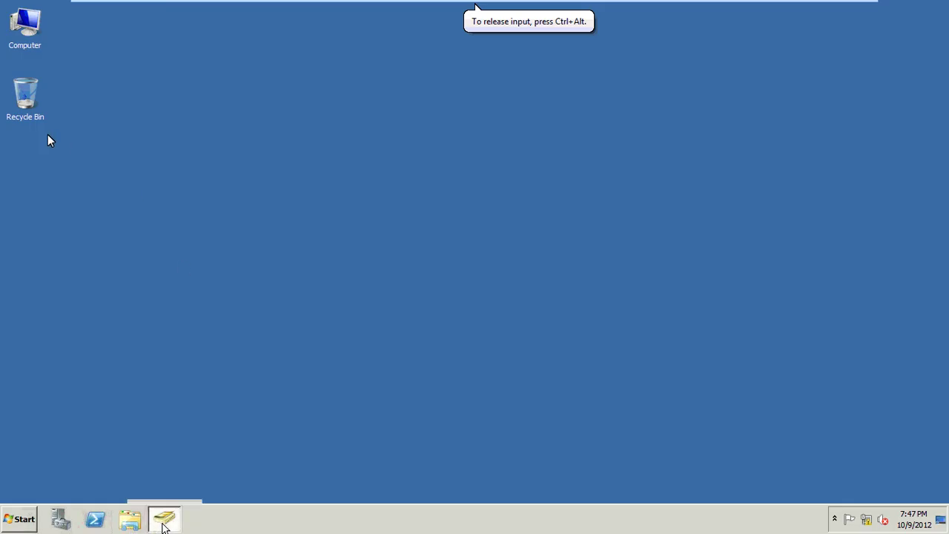
{"action": "left_click", "coordinate": [51, 144]}
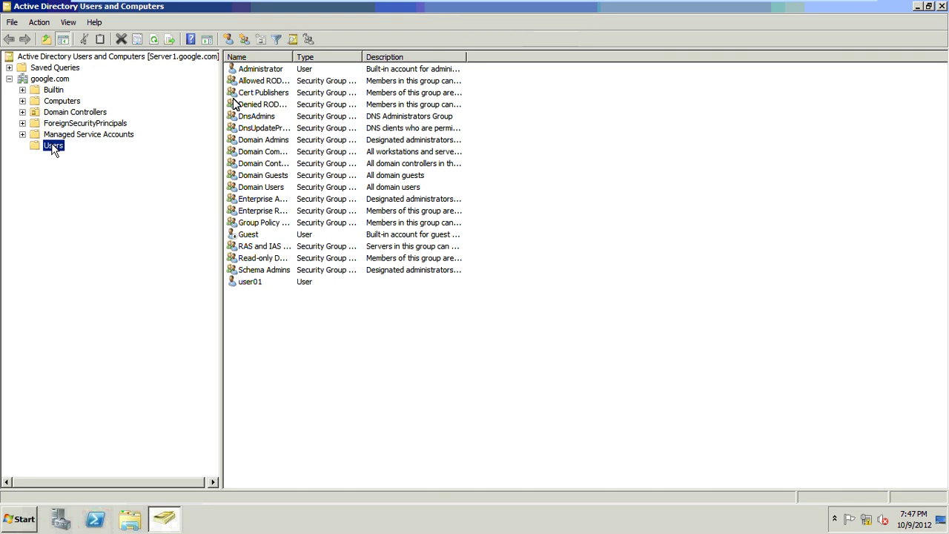
{"action": "right_click", "coordinate": [54, 148]}
{"action": "left_click", "coordinate": [255, 288]}
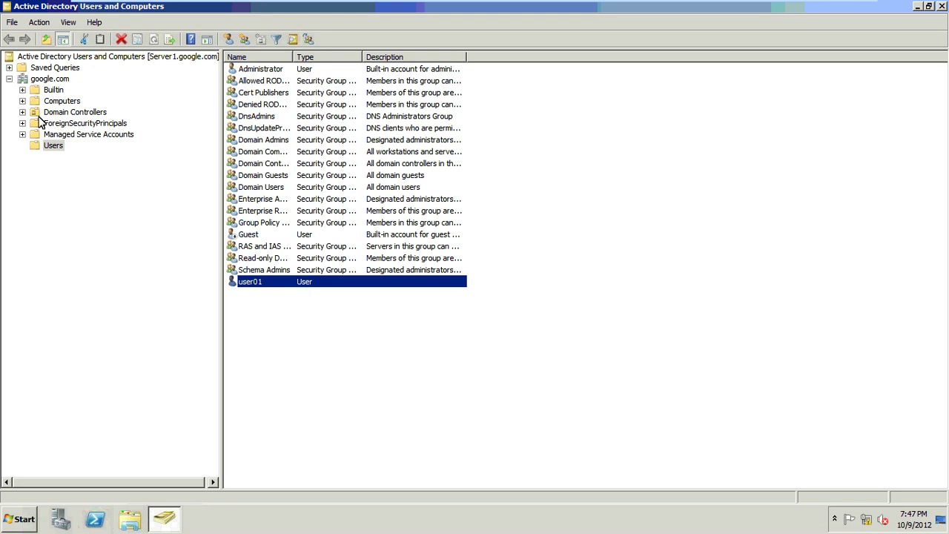
- Switch back to the Server-1-DC{Dell.COM} virtual machine and open Active Directory Migration Tool
{"action": "mouse_move", "coordinate": [468, 6]}
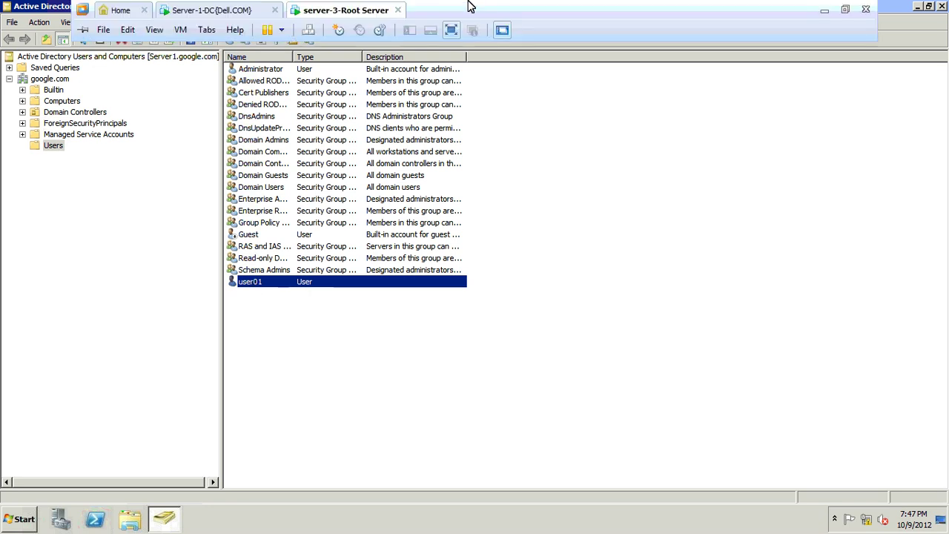
{"action": "left_click", "coordinate": [244, 13]}
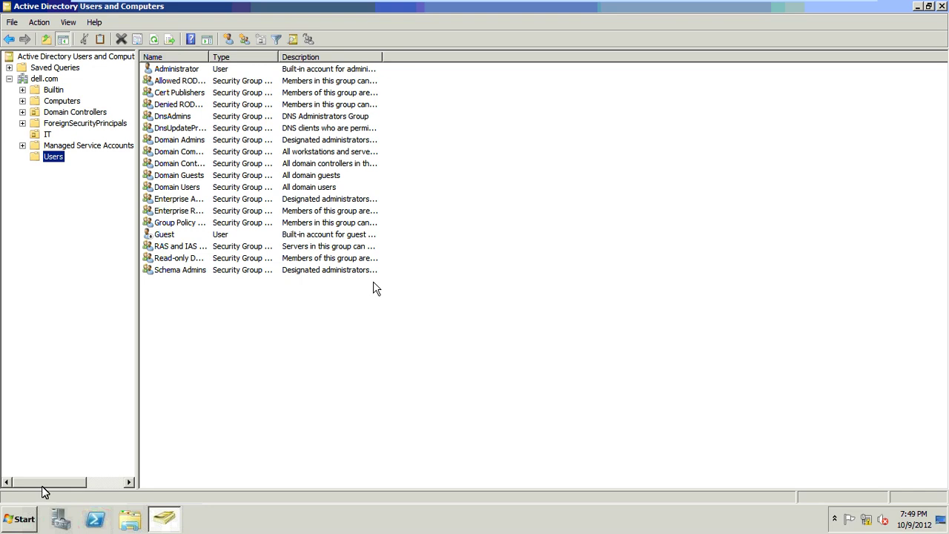
{"action": "left_click", "coordinate": [26, 525]}
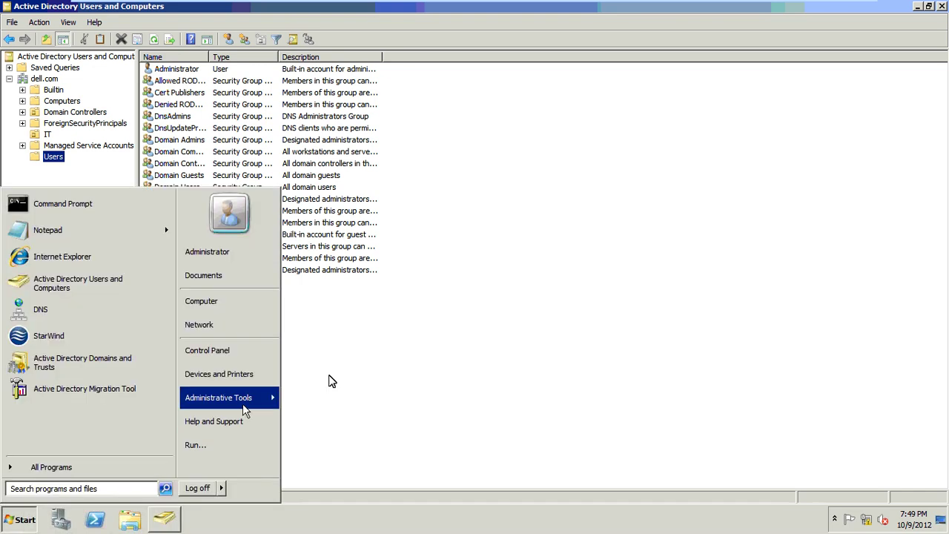
{"action": "mouse_move", "coordinate": [241, 404]}
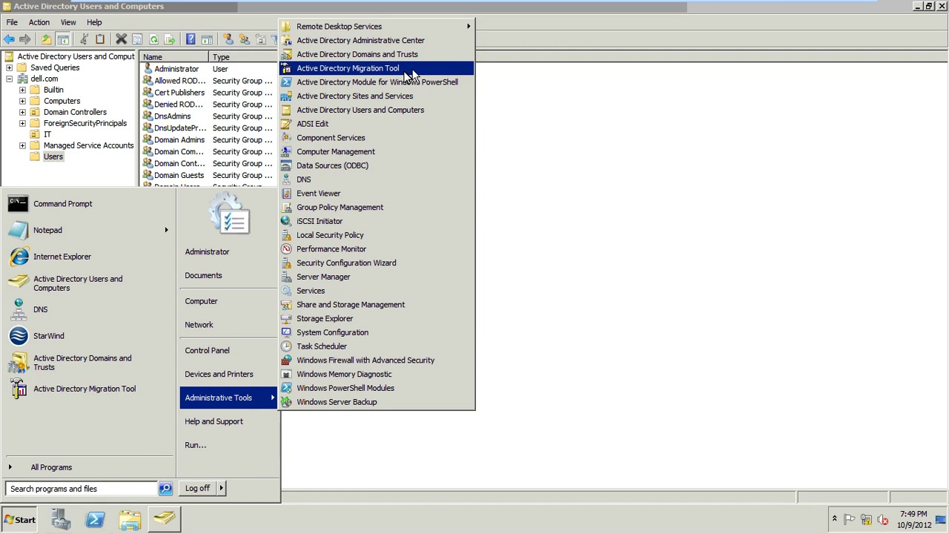
{"action": "left_click", "coordinate": [413, 76]}
- Start the User Account Migration Wizard and continue past its welcome page
{"action": "right_click", "coordinate": [115, 60]}
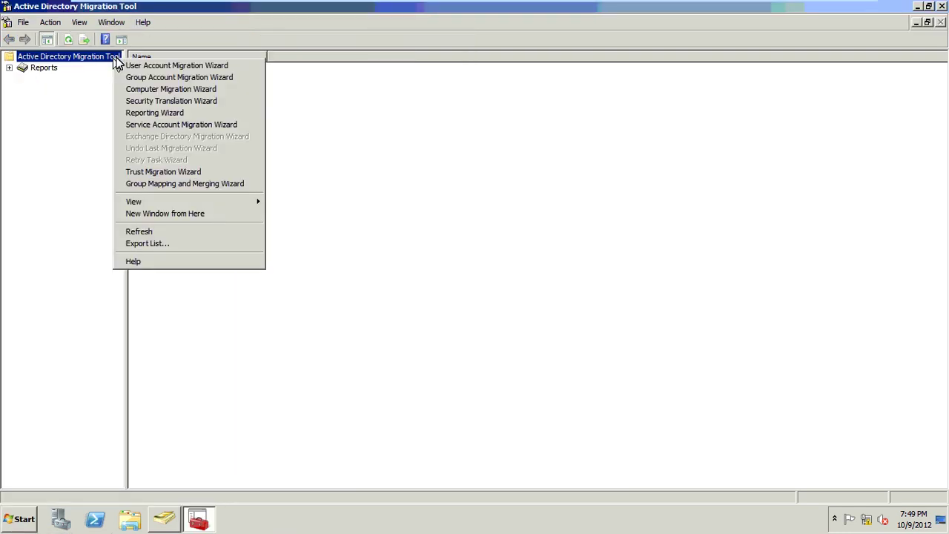
{"action": "left_click", "coordinate": [252, 67]}
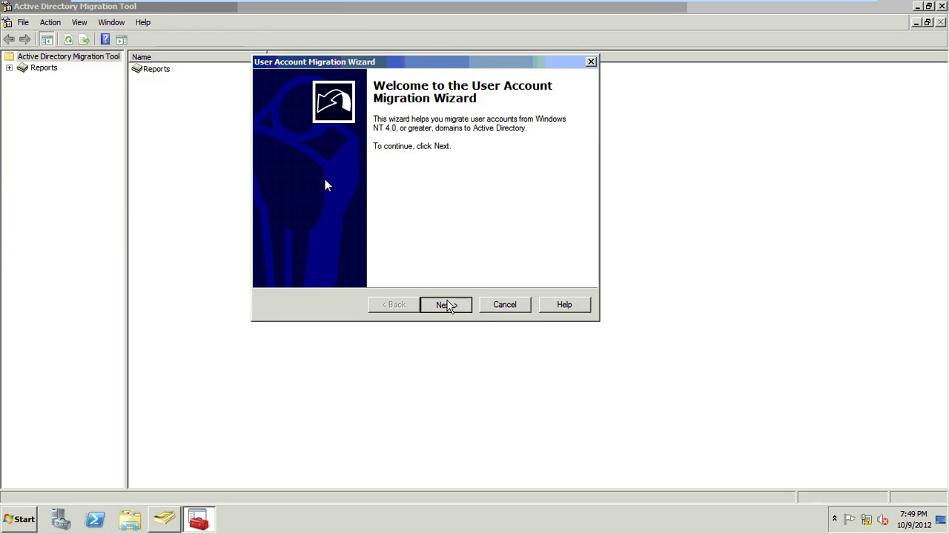
{"action": "left_click", "coordinate": [446, 303]}
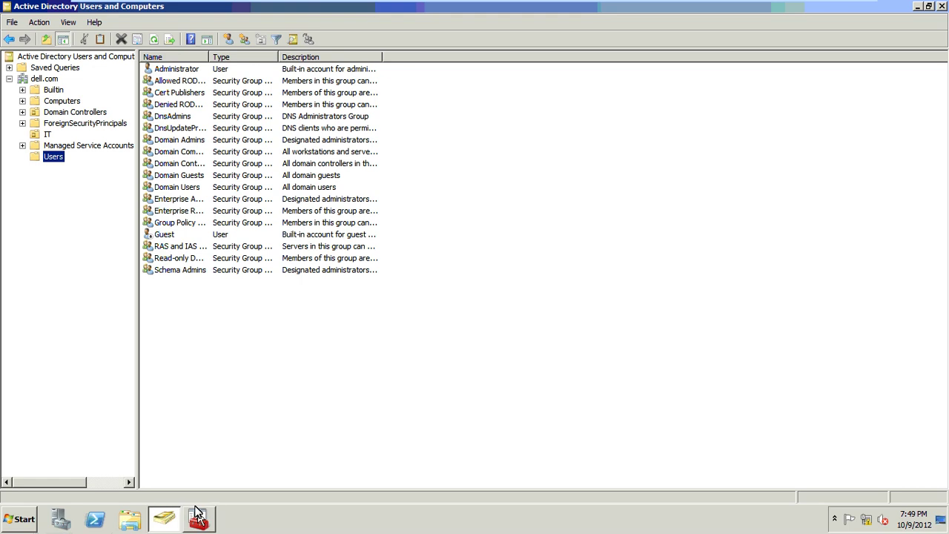
- Return to the migration wizard and set google.com as the source domain and dell.com as the target domain
{"action": "mouse_move", "coordinate": [198, 512]}
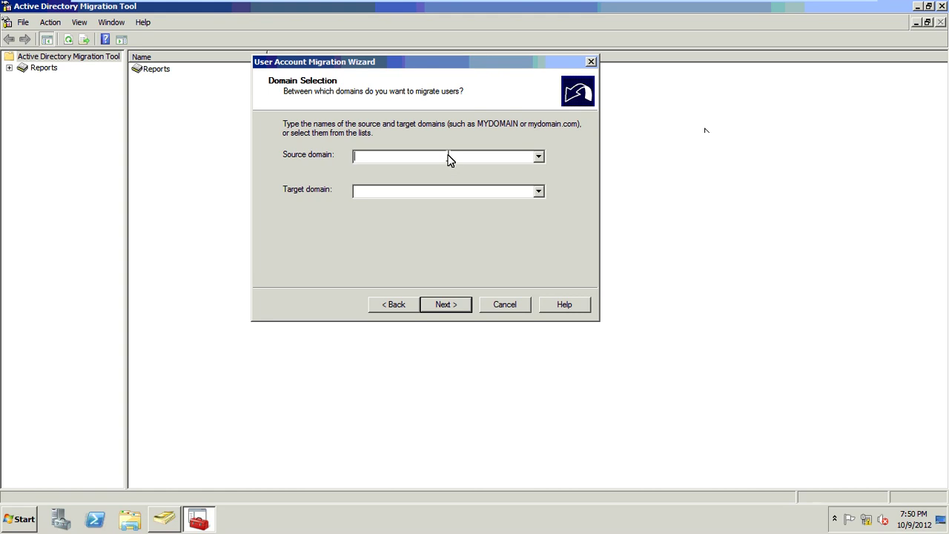
{"action": "type", "text": "go"}
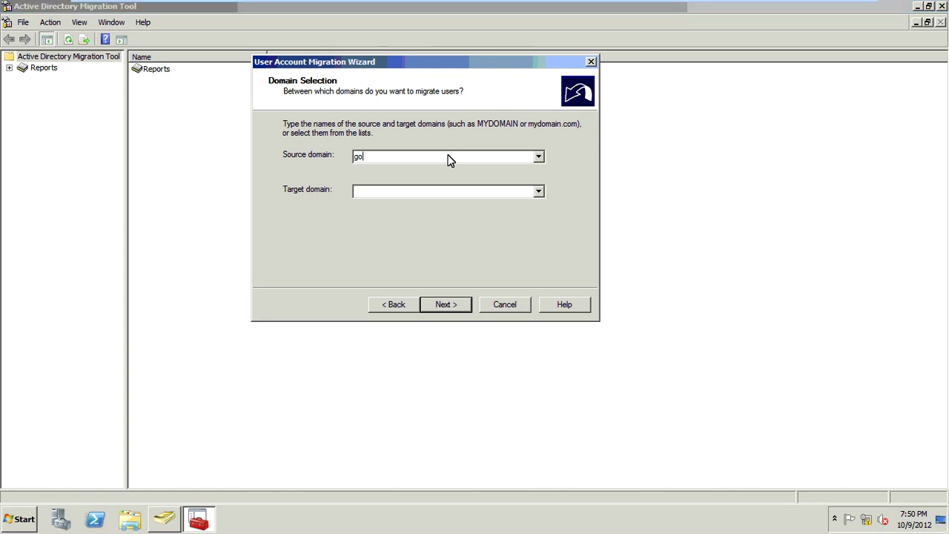
{"action": "type", "text": "ogle.com"}
{"action": "key", "text": "Tab"}
{"action": "type", "text": "dell.com"}
{"action": "left_click", "coordinate": [443, 306]}
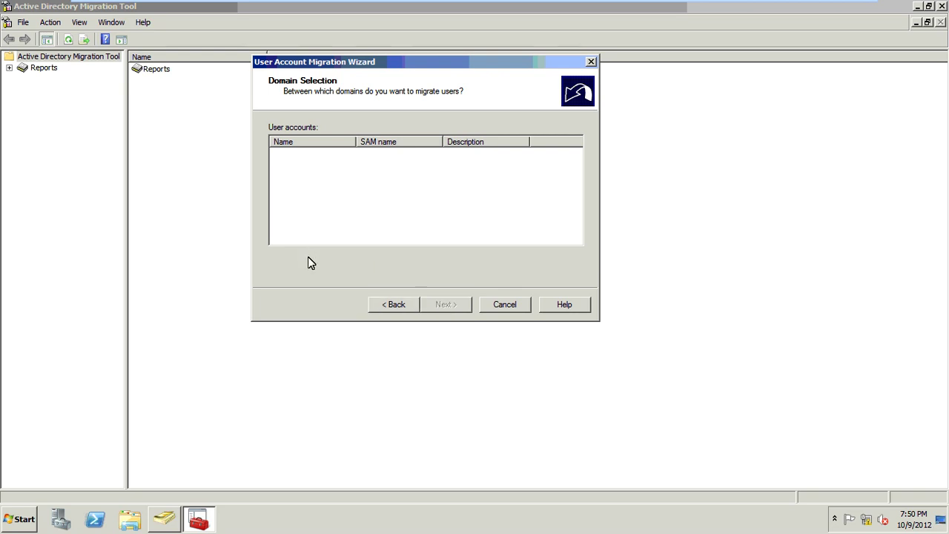
- Find the users in google.com, add user01 as the account to migrate and accept the user selection
{"action": "left_click", "coordinate": [358, 243]}
{"action": "left_click_drag", "start_coordinate": [319, 144], "coordinate": [269, 148]}
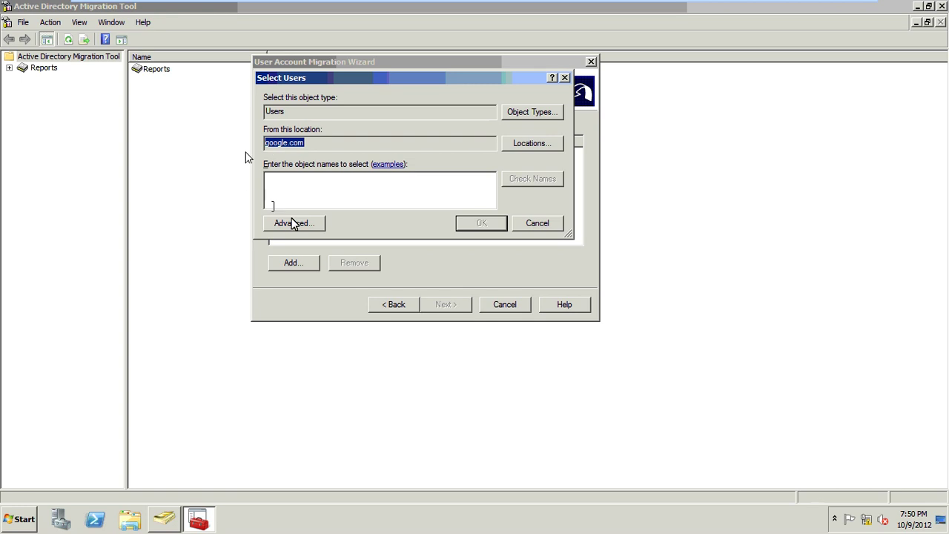
{"action": "key", "text": "alt+a"}
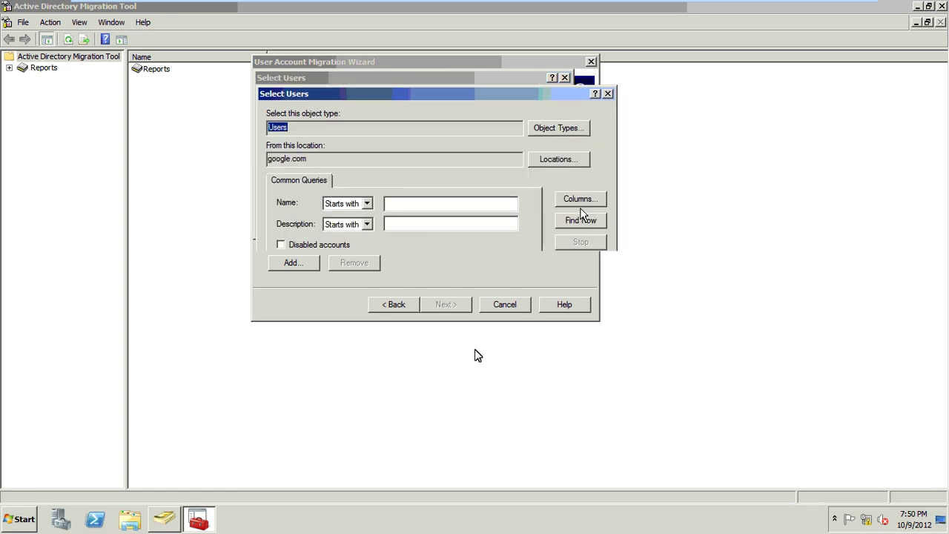
{"action": "key", "text": "Return"}
{"action": "left_click", "coordinate": [293, 383], "text": "ctrl"}
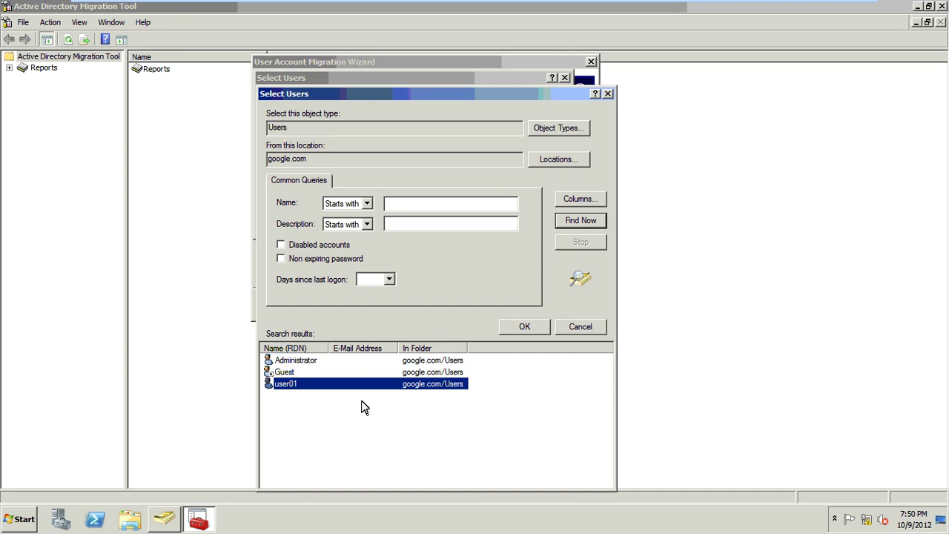
{"action": "left_click", "coordinate": [518, 329]}
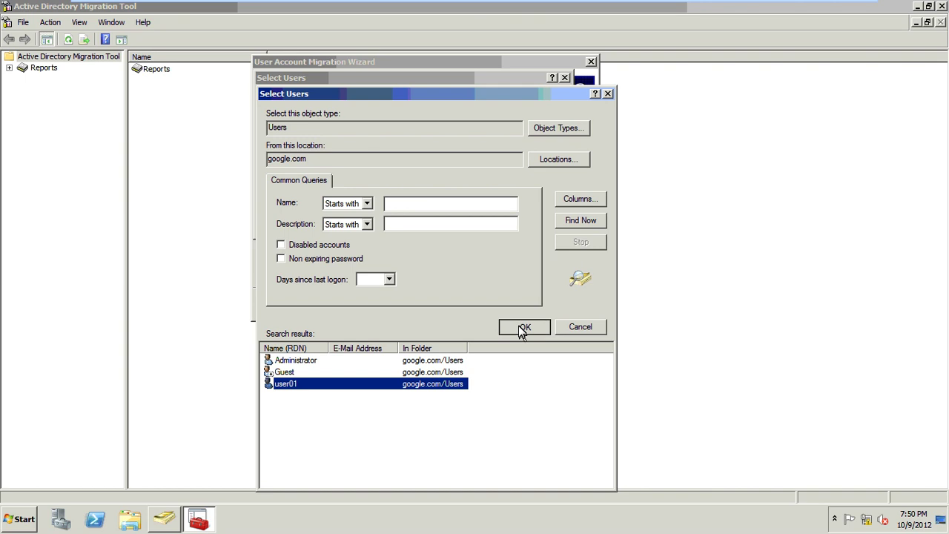
{"action": "left_click", "coordinate": [498, 231]}
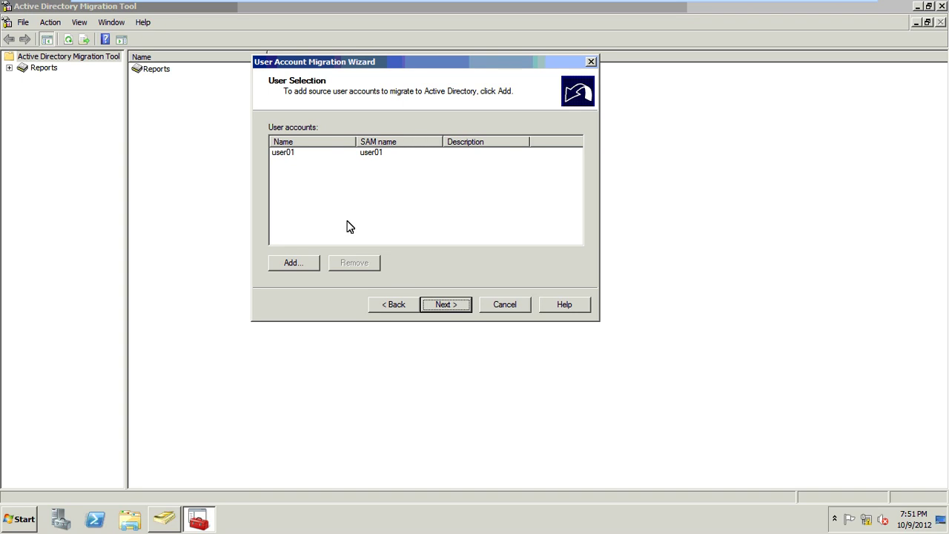
{"action": "left_click", "coordinate": [380, 169]}
{"action": "left_click", "coordinate": [443, 308]}
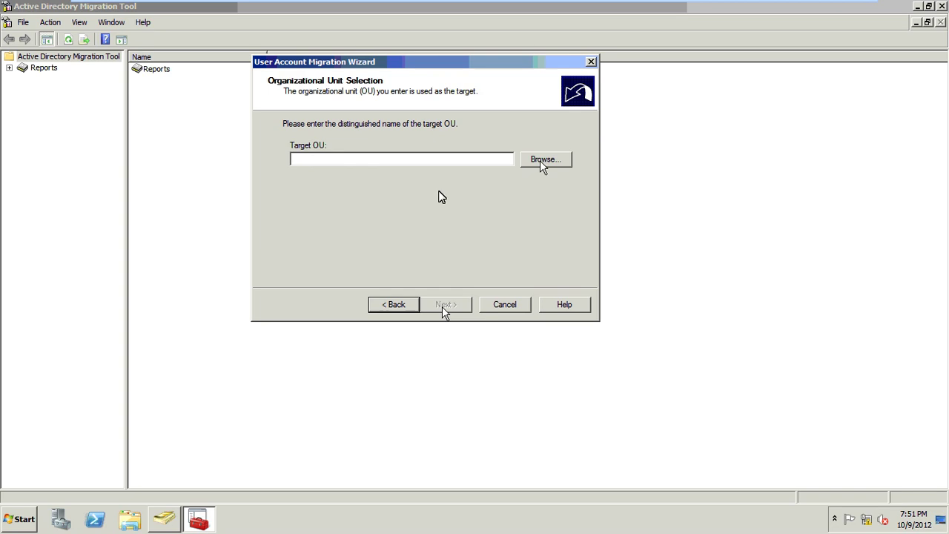
- Choose the IT organizational unit in dell.com as the migration target OU and continue
{"action": "left_click", "coordinate": [543, 161]}
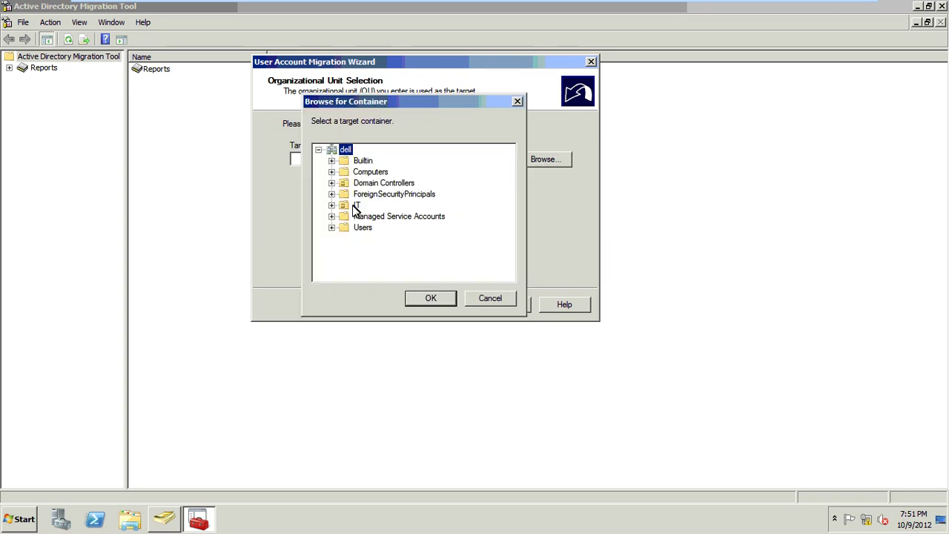
{"action": "left_click", "coordinate": [355, 205]}
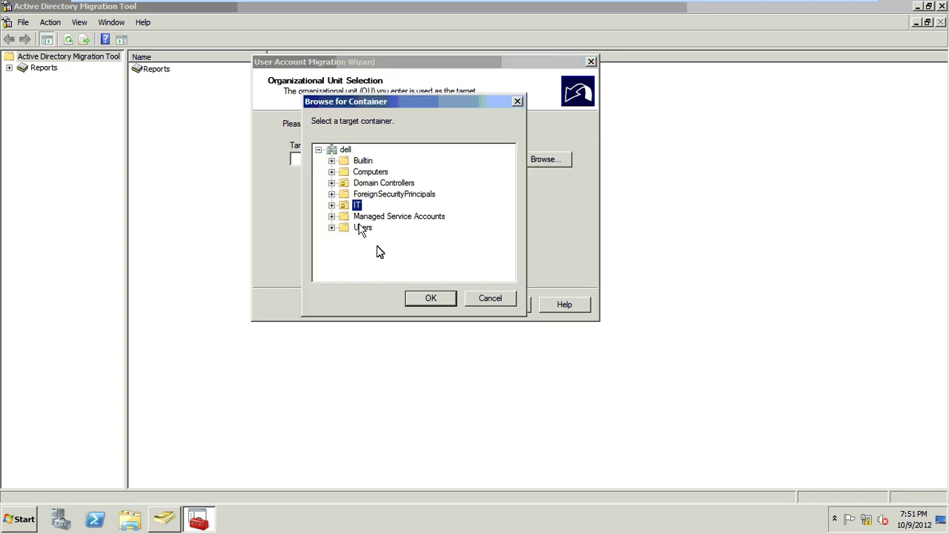
{"action": "left_click", "coordinate": [431, 297]}
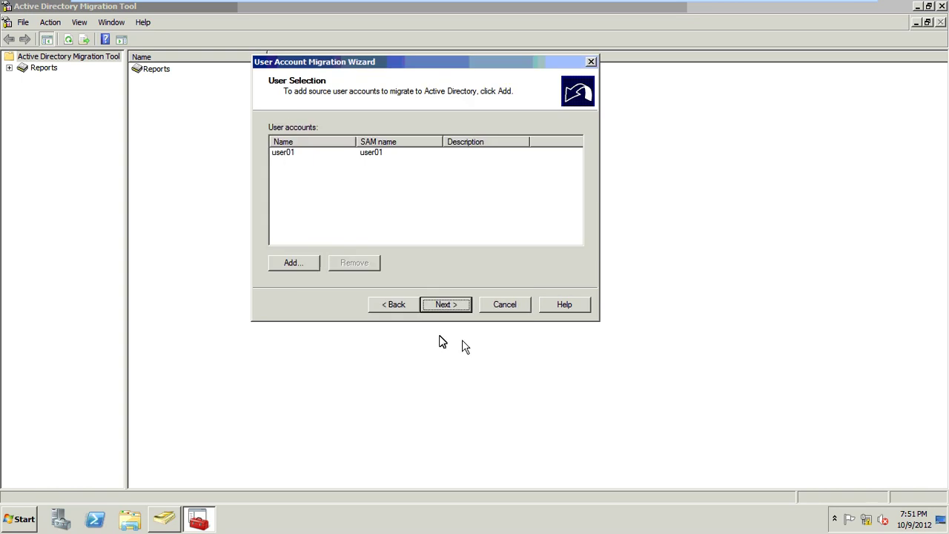
{"action": "left_click", "coordinate": [445, 304]}
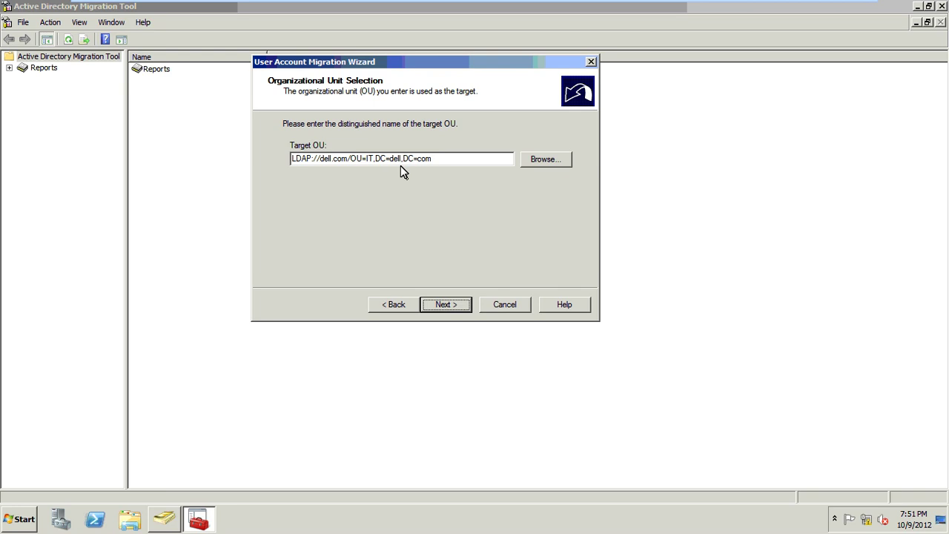
{"action": "left_click", "coordinate": [458, 163]}
{"action": "left_click", "coordinate": [468, 304]}
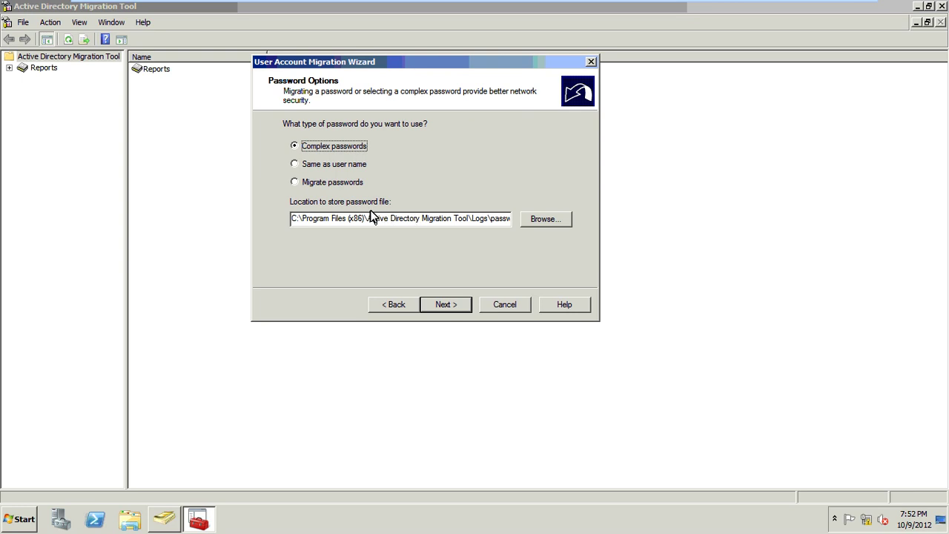
- Check the full path of the password file and continue with the complex passwords option
{"action": "left_click_drag", "start_coordinate": [395, 221], "coordinate": [469, 221]}
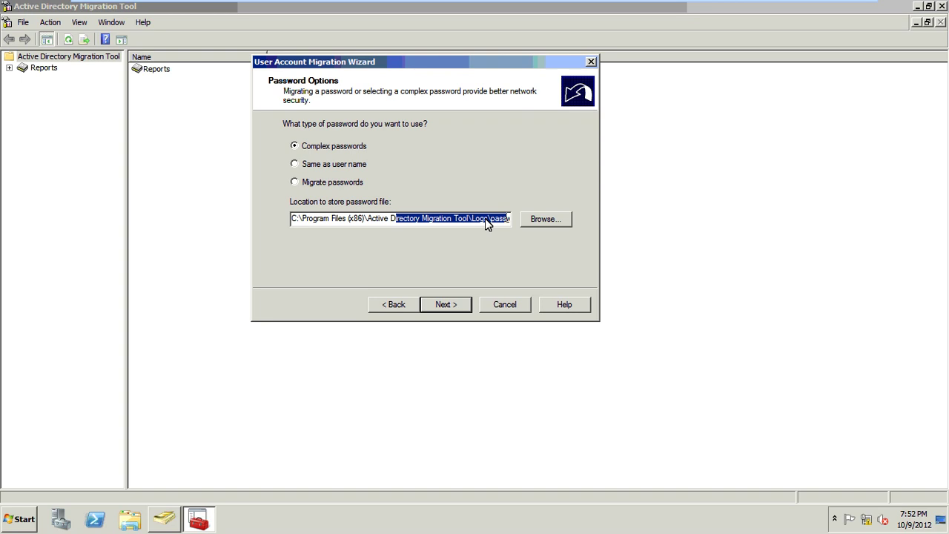
{"action": "mouse_move", "coordinate": [486, 221]}
{"action": "left_mouse_down"}
{"action": "mouse_move", "coordinate": [517, 220]}
{"action": "mouse_move", "coordinate": [496, 231]}
{"action": "left_mouse_up"}
{"action": "left_click", "coordinate": [496, 227]}
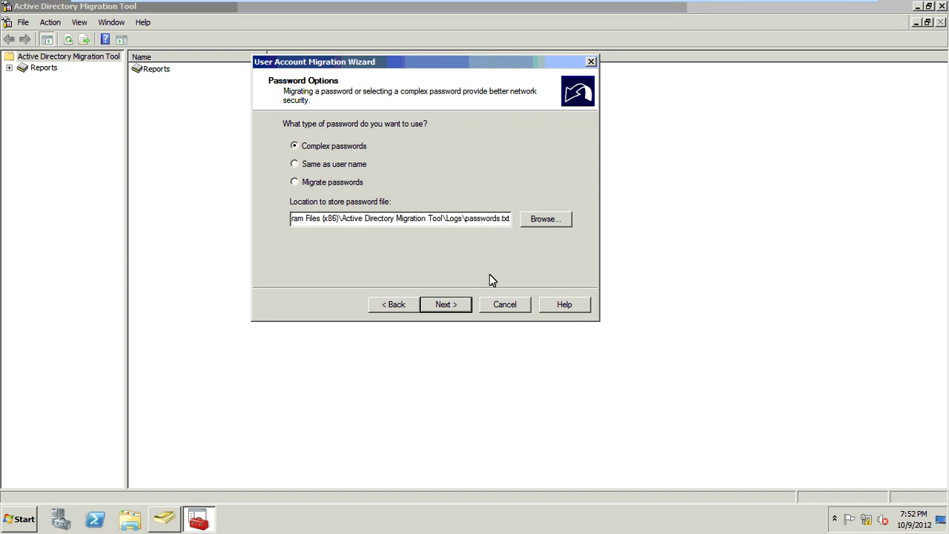
{"action": "left_click", "coordinate": [454, 304]}
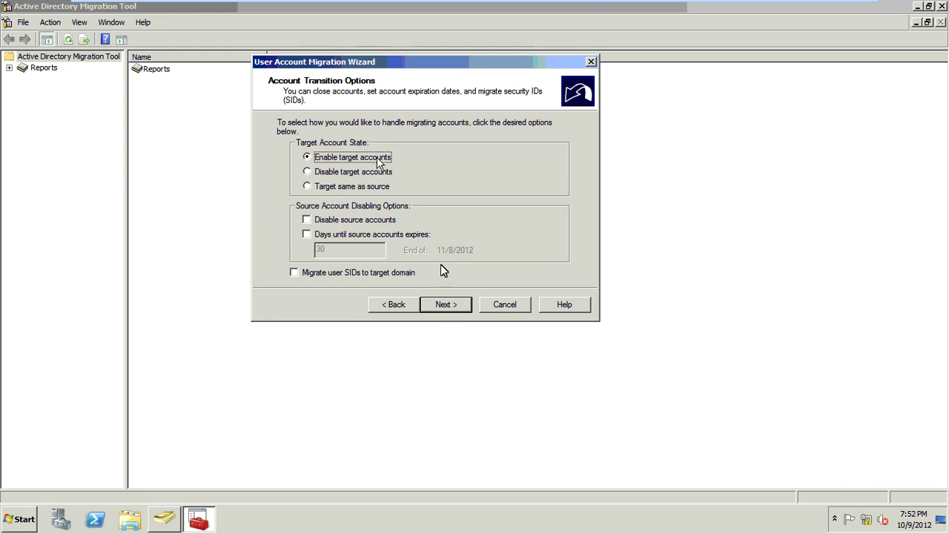
- Keep target accounts enabled, fix users' group memberships without renaming accounts, and exclude no object properties
{"action": "left_click", "coordinate": [460, 304]}
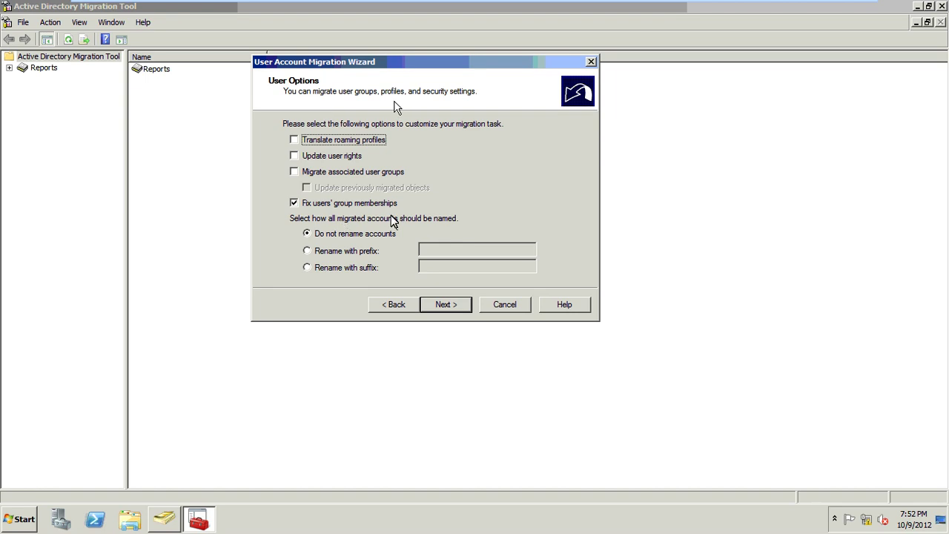
{"action": "left_click", "coordinate": [439, 305]}
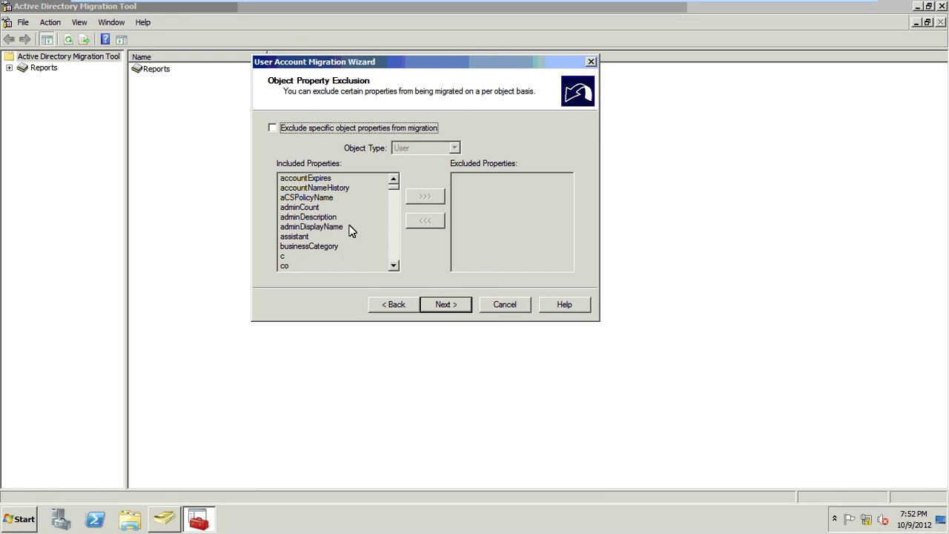
{"action": "left_click", "coordinate": [445, 304]}
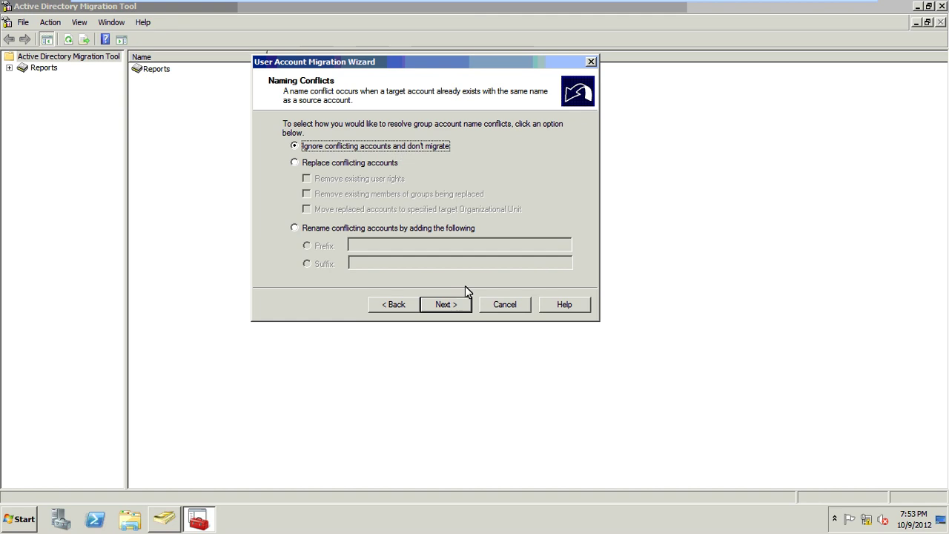
- Keep conflicting accounts ignored and not migrated, run the user migration and close its progress window
{"action": "left_click", "coordinate": [461, 308]}
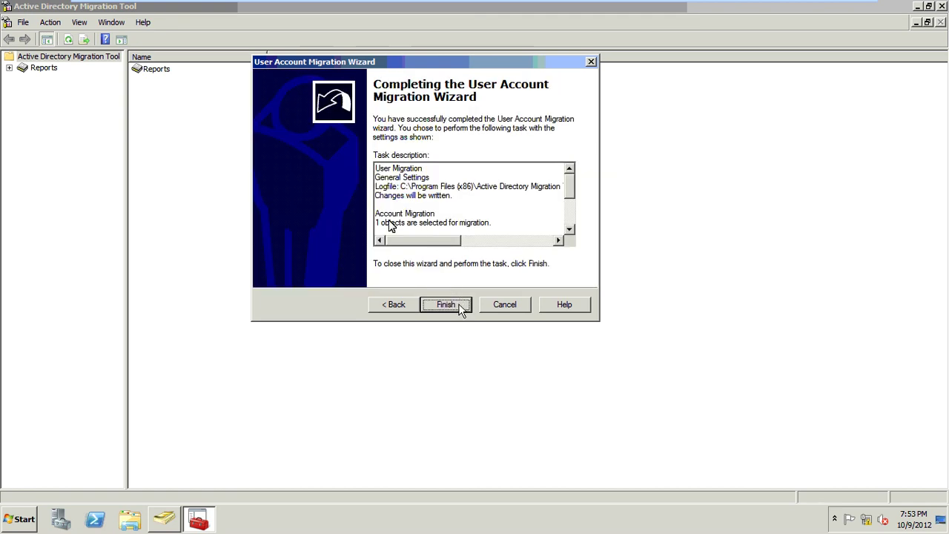
{"action": "left_click", "coordinate": [460, 309]}
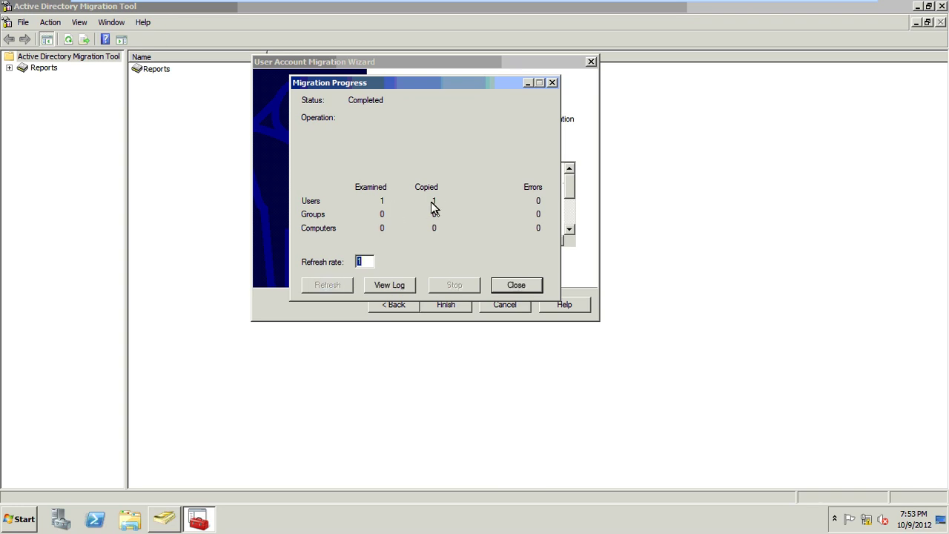
{"action": "left_click", "coordinate": [515, 286]}
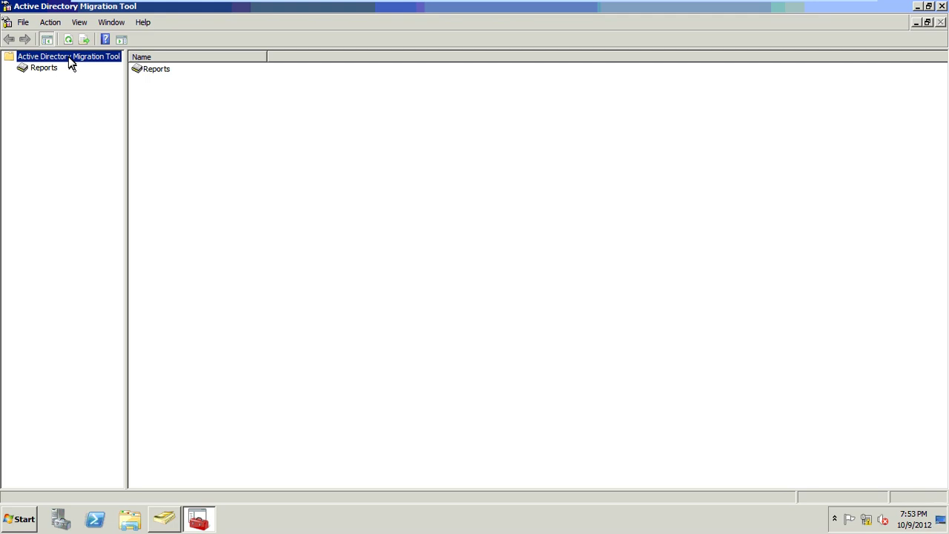
- Start the Reporting Wizard with google.com as the source domain and dell.com as the target domain
{"action": "right_click", "coordinate": [70, 62]}
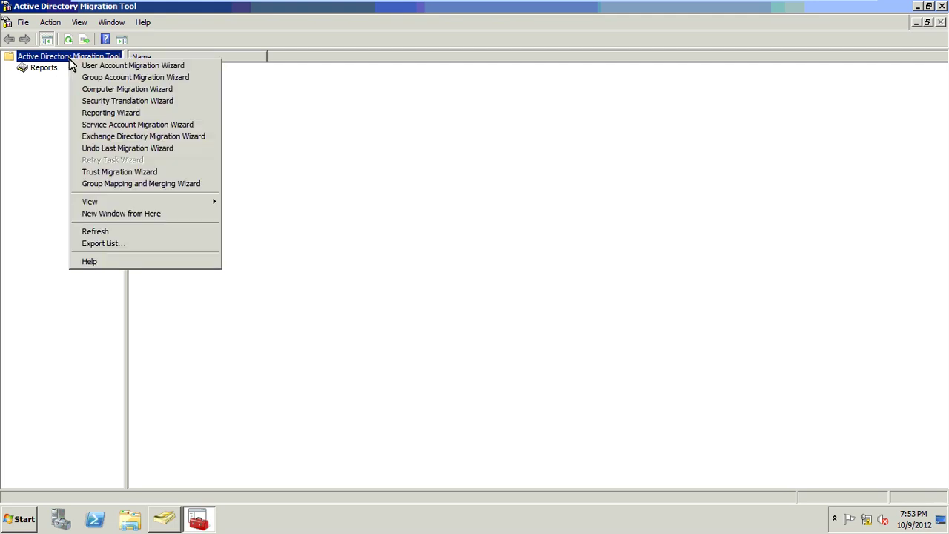
{"action": "left_click", "coordinate": [157, 115]}
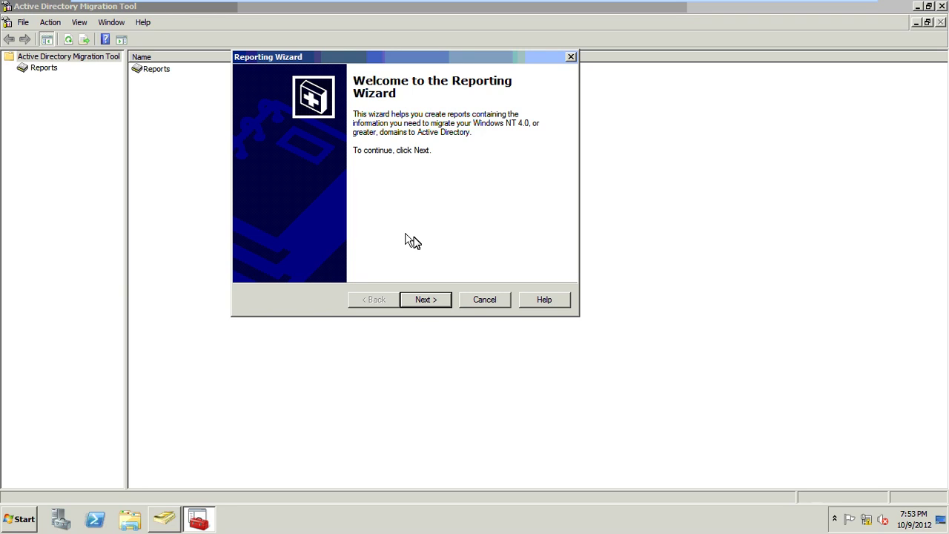
{"action": "key", "text": "Return"}
{"action": "left_click", "coordinate": [380, 152]}
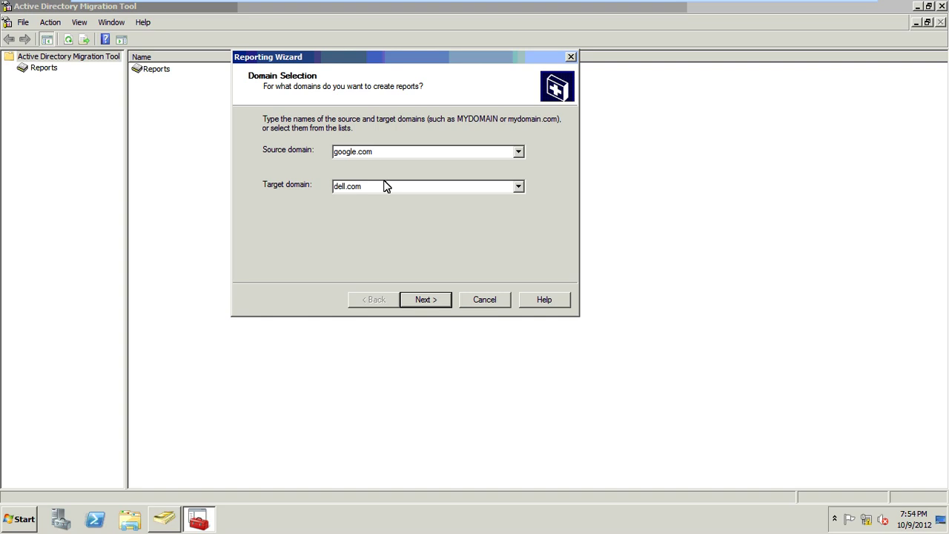
{"action": "left_click", "coordinate": [385, 186]}
{"action": "left_click", "coordinate": [425, 299]}
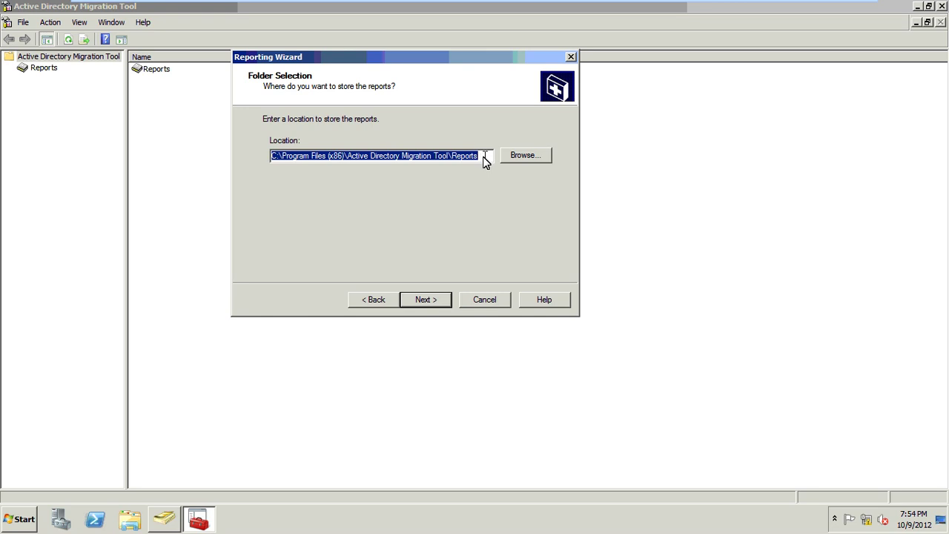
- Keep the default report storage folder and generate the Migrated user accounts report
{"action": "left_click", "coordinate": [445, 307]}
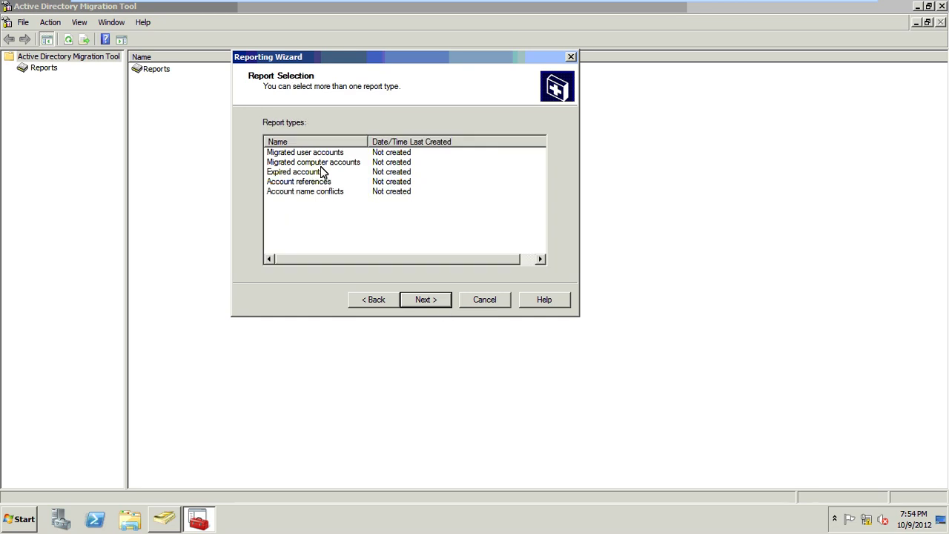
{"action": "left_click", "coordinate": [306, 154]}
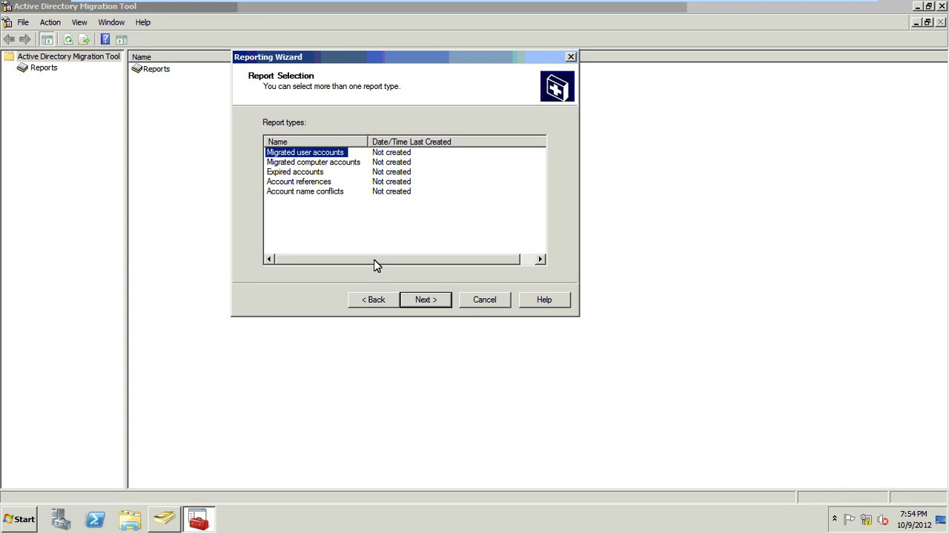
{"action": "left_click", "coordinate": [426, 304]}
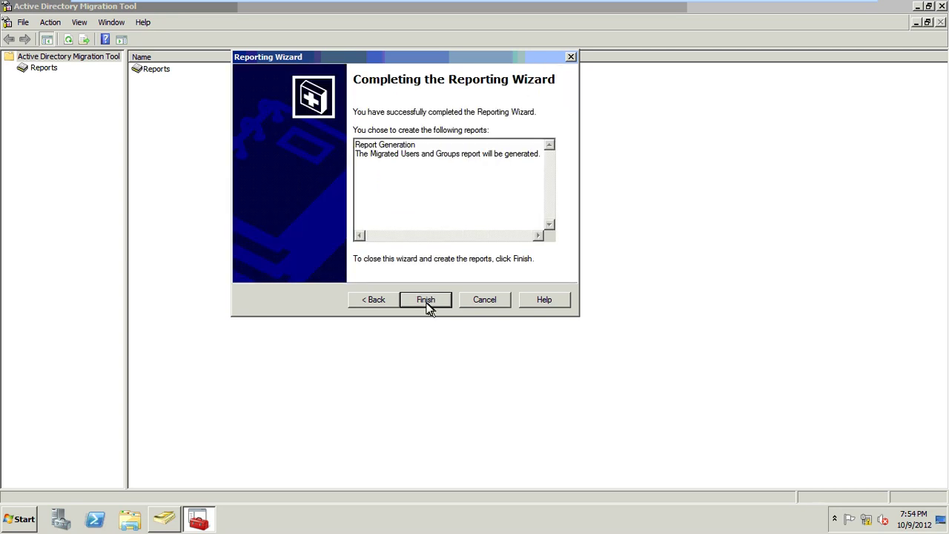
{"action": "left_click", "coordinate": [427, 304]}
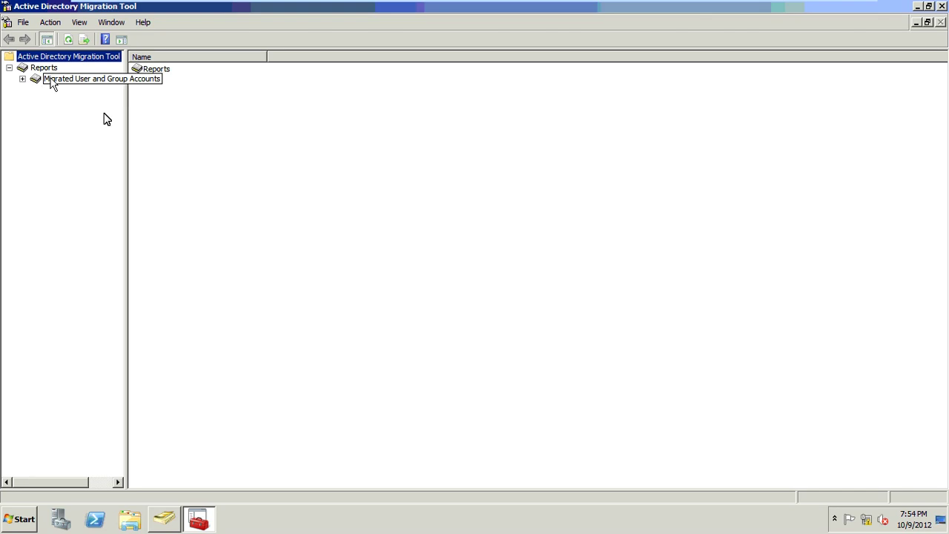
- Open the Migrated User and Group Accounts report and examine the domains, account type, source path and target path
{"action": "left_click", "coordinate": [23, 80]}
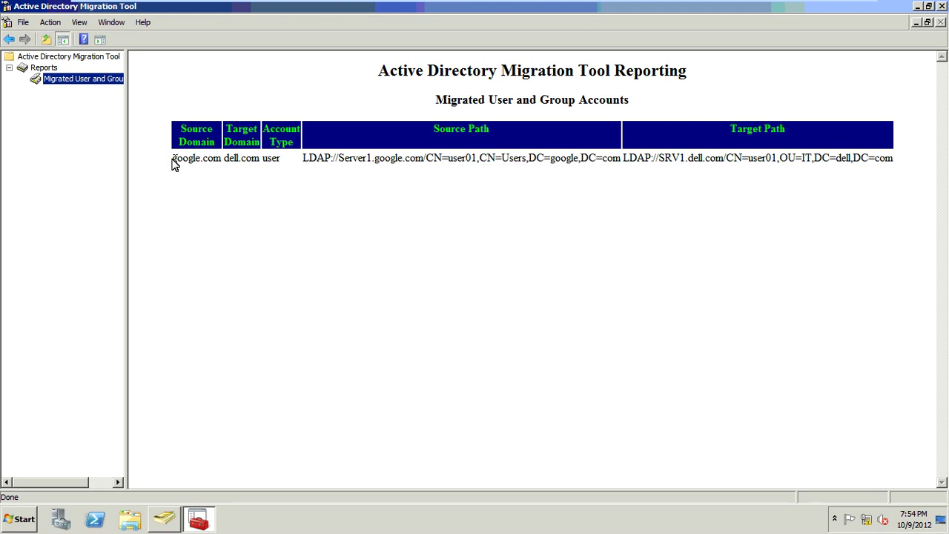
{"action": "left_click_drag", "start_coordinate": [173, 163], "coordinate": [262, 159]}
{"action": "double_click", "coordinate": [231, 161]}
{"action": "double_click", "coordinate": [271, 160]}
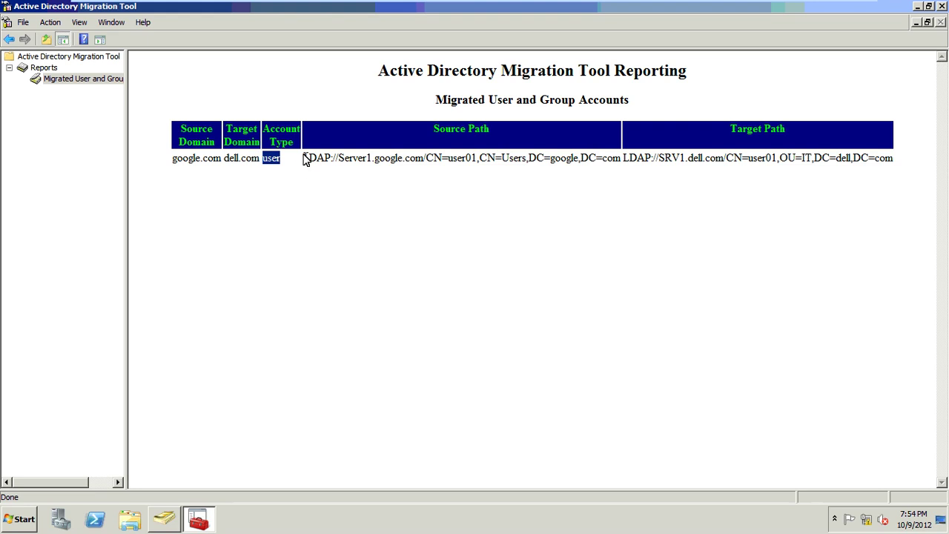
{"action": "left_click_drag", "start_coordinate": [376, 160], "coordinate": [887, 166]}
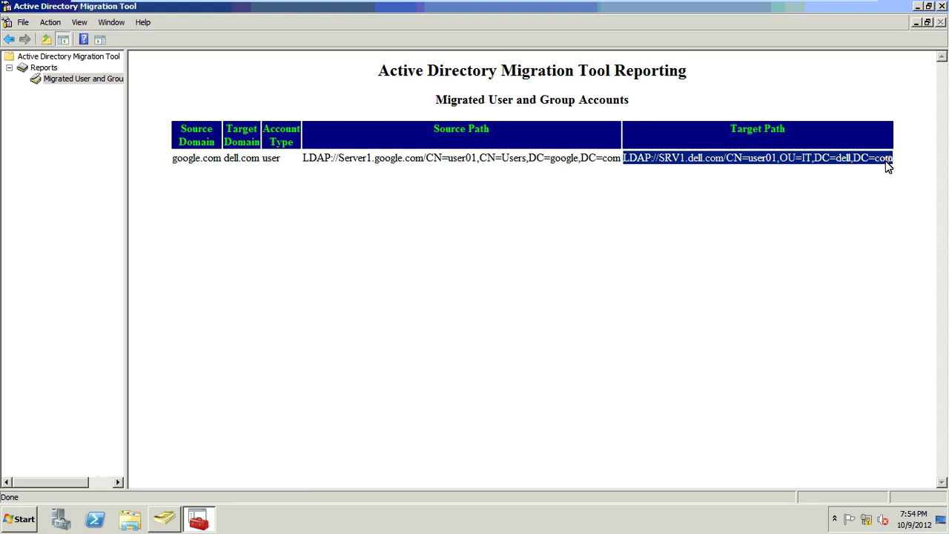
{"action": "left_click", "coordinate": [667, 219]}
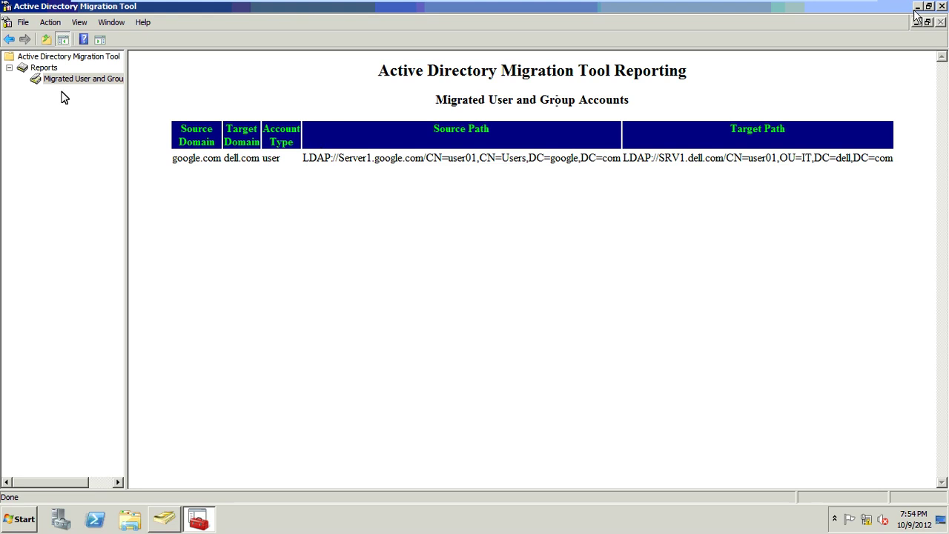
- Switch to Active Directory Users and Computers, refresh the IT organizational unit of dell.com and check it for user01
{"action": "key", "text": "alt+Tab"}
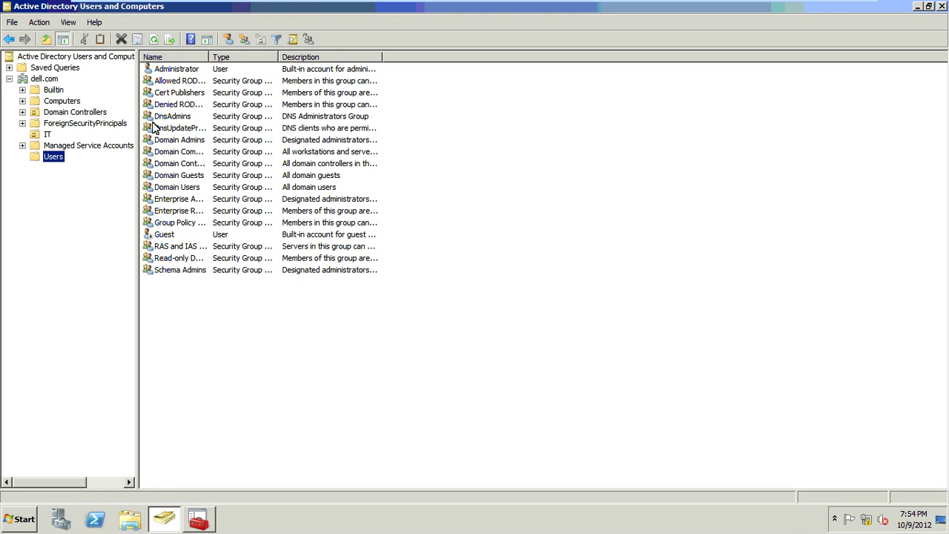
{"action": "left_click_drag", "start_coordinate": [52, 154], "coordinate": [46, 137]}
{"action": "left_click", "coordinate": [47, 135]}
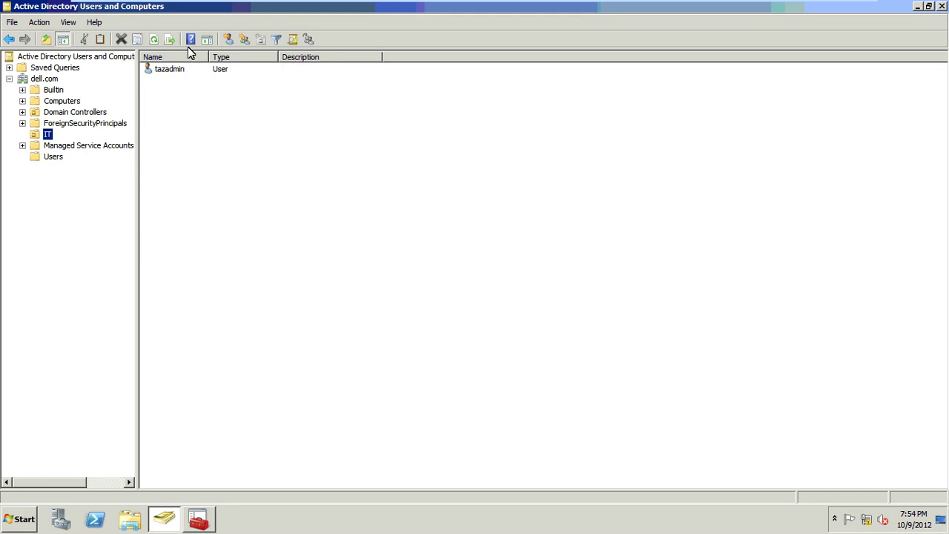
{"action": "left_click", "coordinate": [153, 39]}
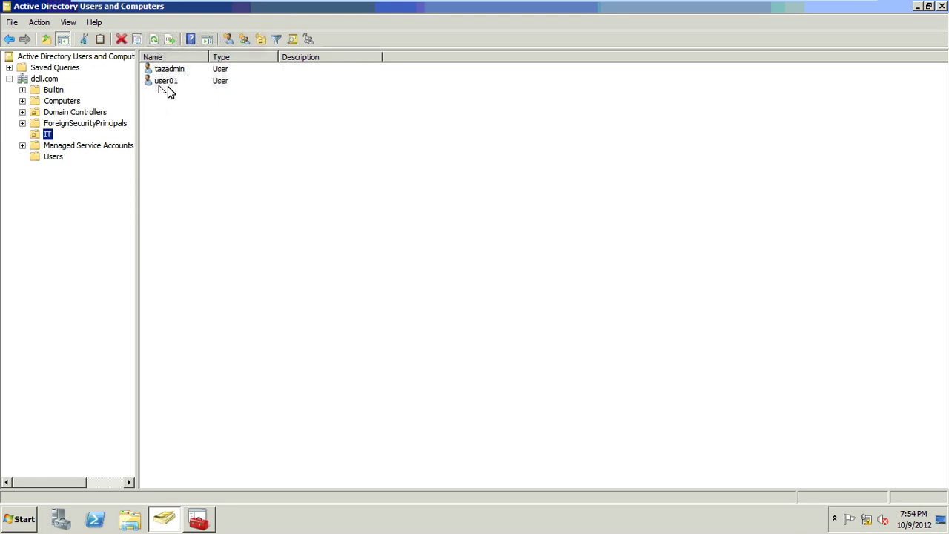
{"action": "left_click", "coordinate": [168, 83]}
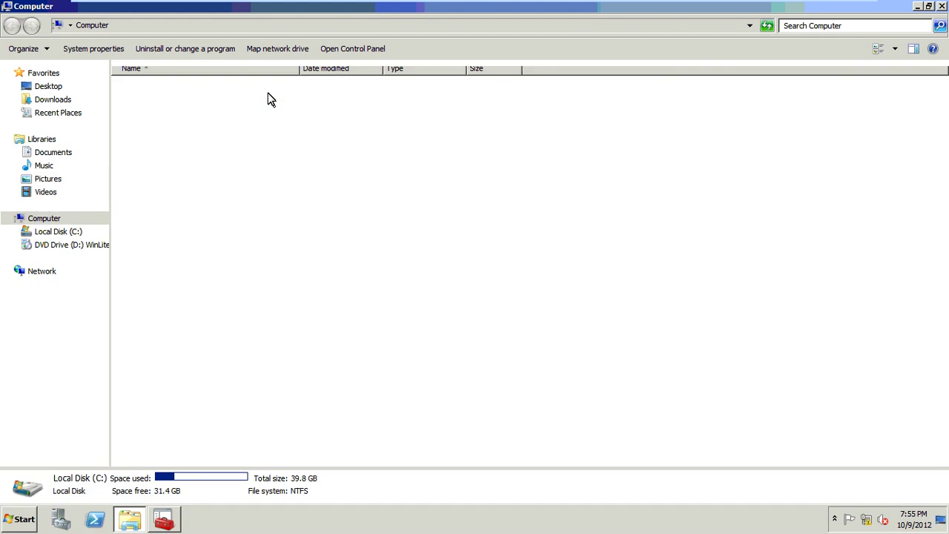
- In Windows Explorer, browse to the folder C:\Program Files (x86)\Active Directory Migration Tool\Reports
{"action": "double_click", "coordinate": [268, 96]}
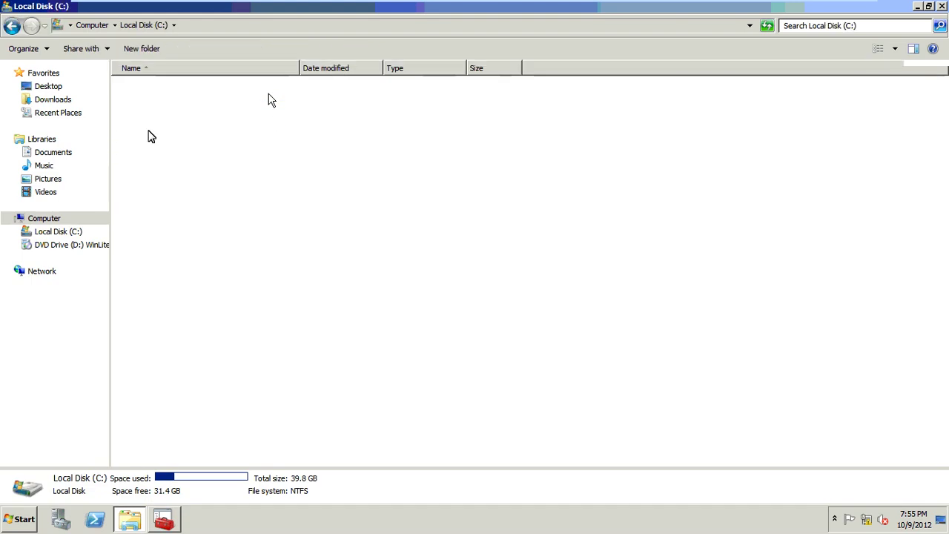
{"action": "left_click", "coordinate": [162, 121]}
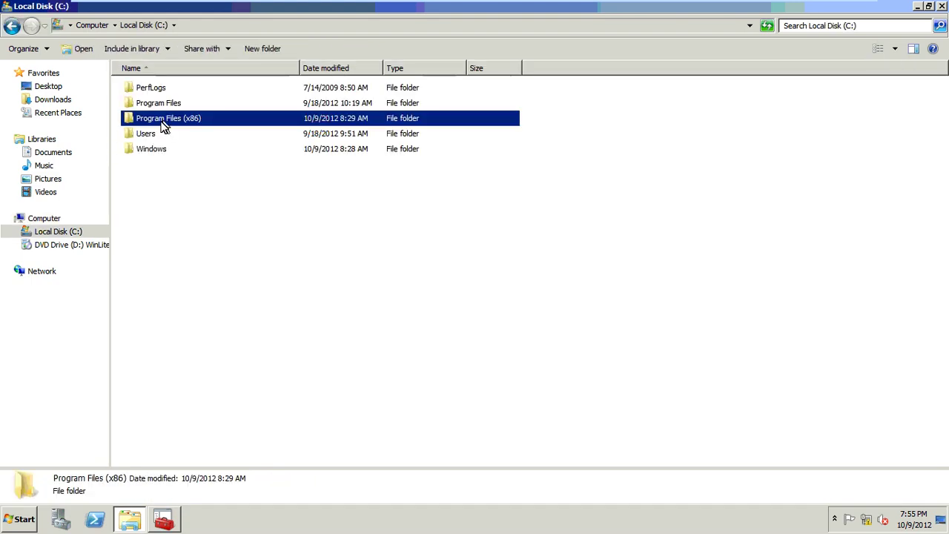
{"action": "double_click", "coordinate": [163, 126]}
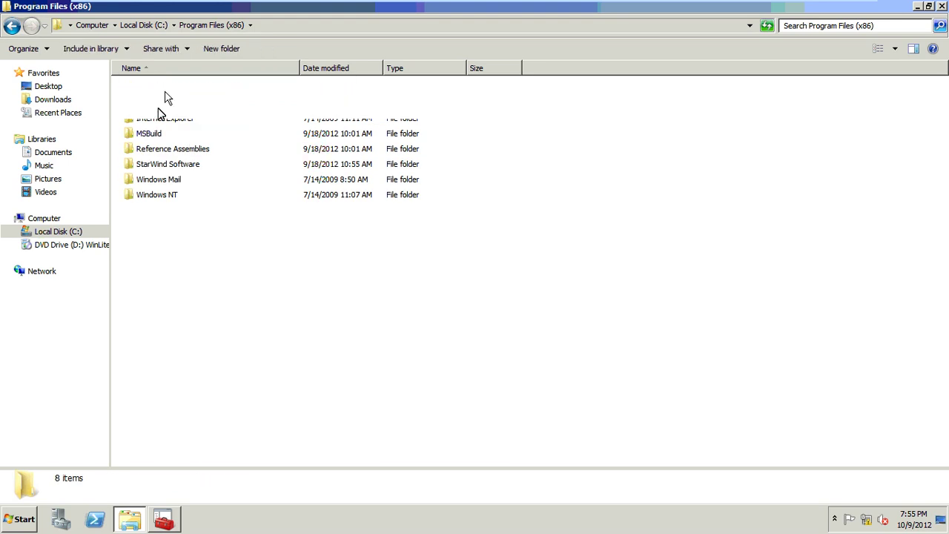
{"action": "double_click", "coordinate": [164, 94]}
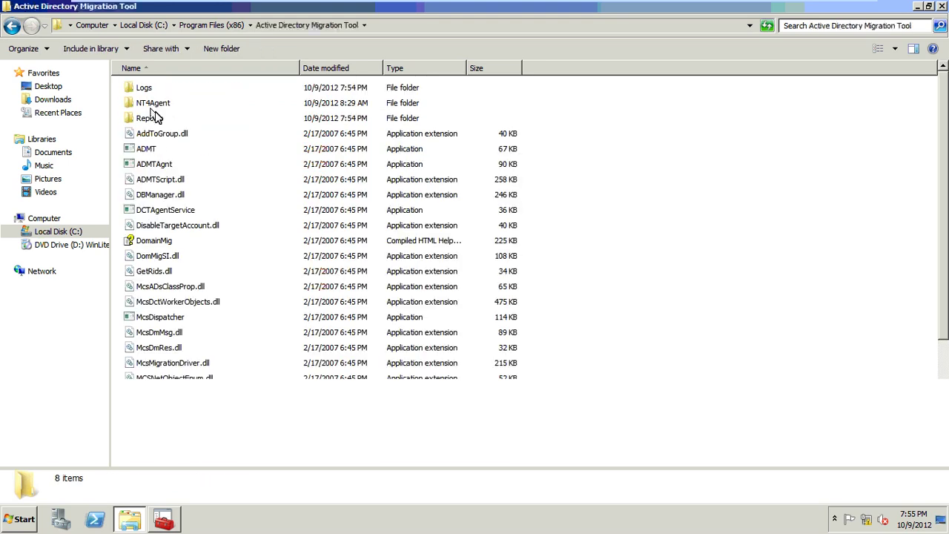
{"action": "double_click", "coordinate": [152, 117]}
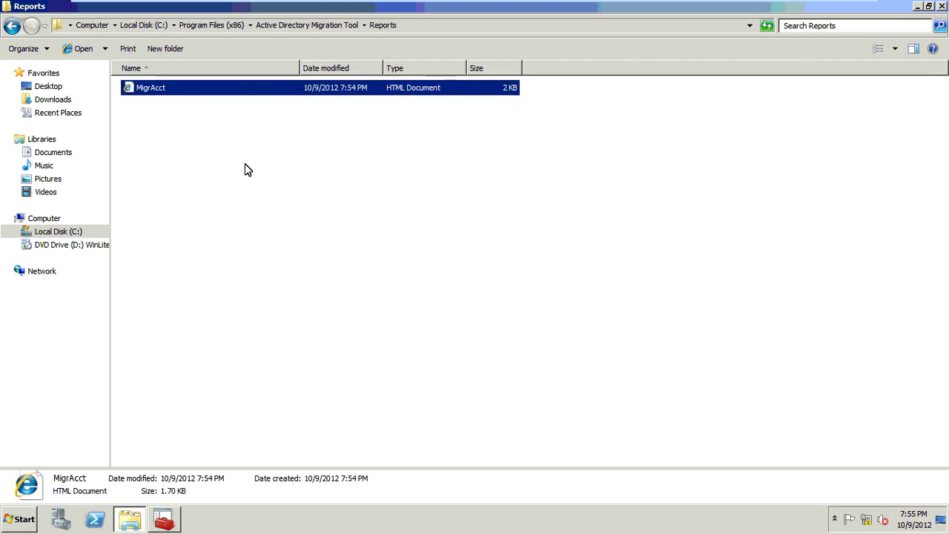
- Open the MigrAcct report in Internet Explorer, dismiss the browser setup and maximize the window to view the report
{"action": "key", "text": "Return"}
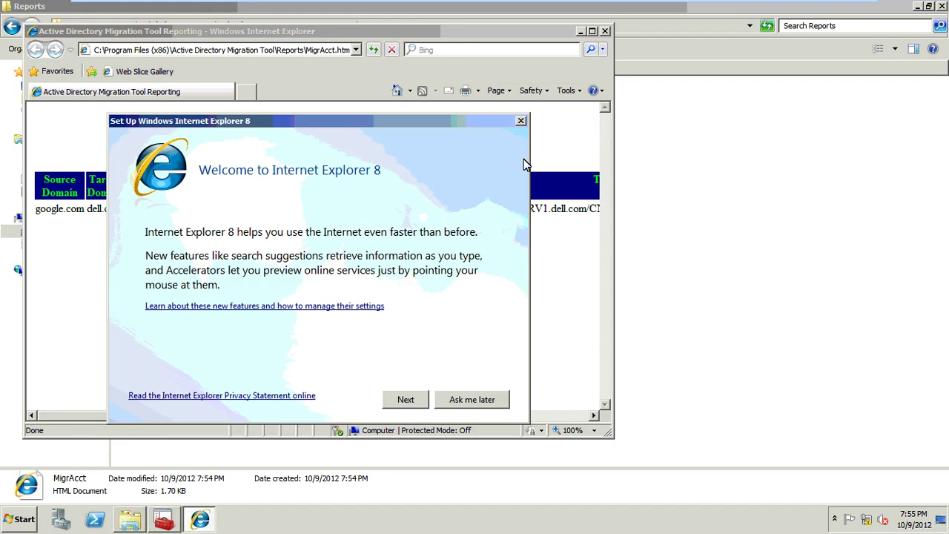
{"action": "key", "text": "Escape"}
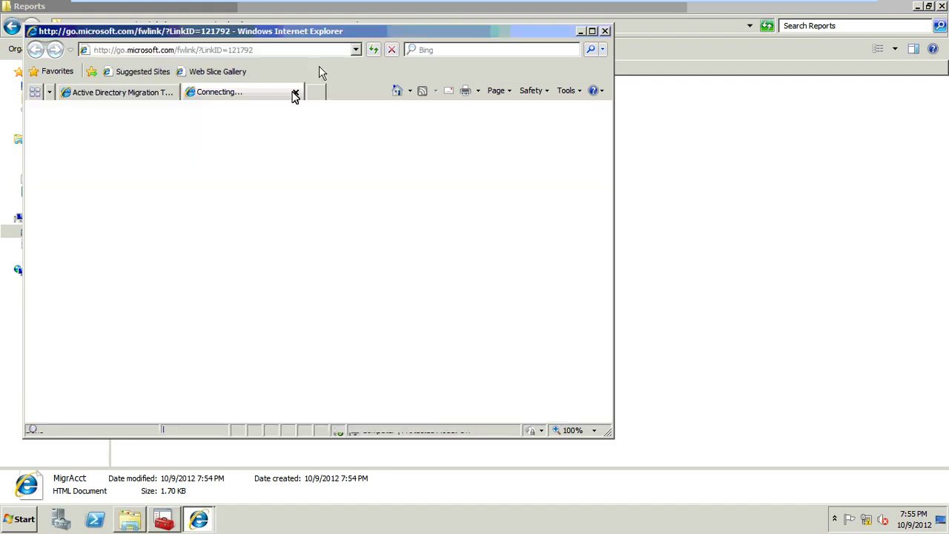
{"action": "double_click", "coordinate": [340, 34]}
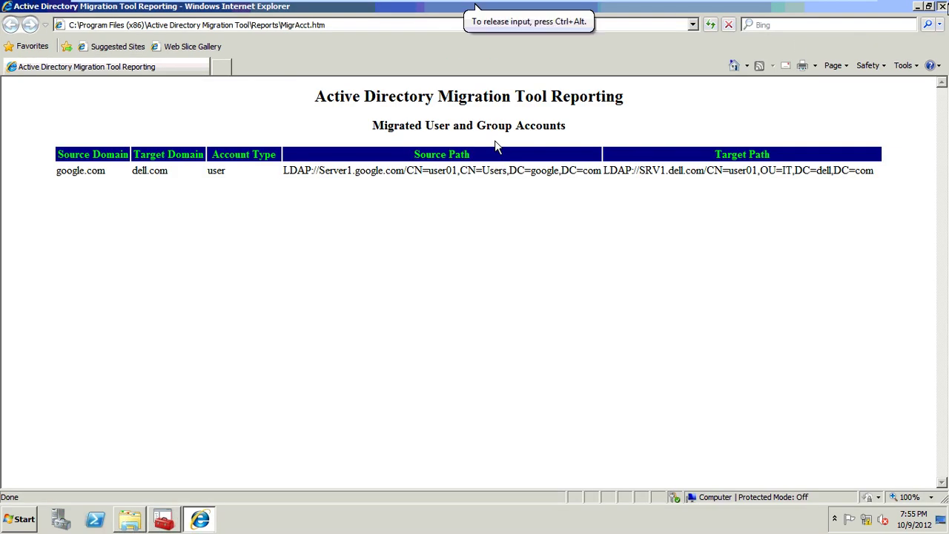
- Return to the Active Directory Migration Tool folder, open the passwords file in Logs and examine user01's generated password
{"action": "left_click", "coordinate": [12, 25]}
{"action": "left_click", "coordinate": [148, 89]}
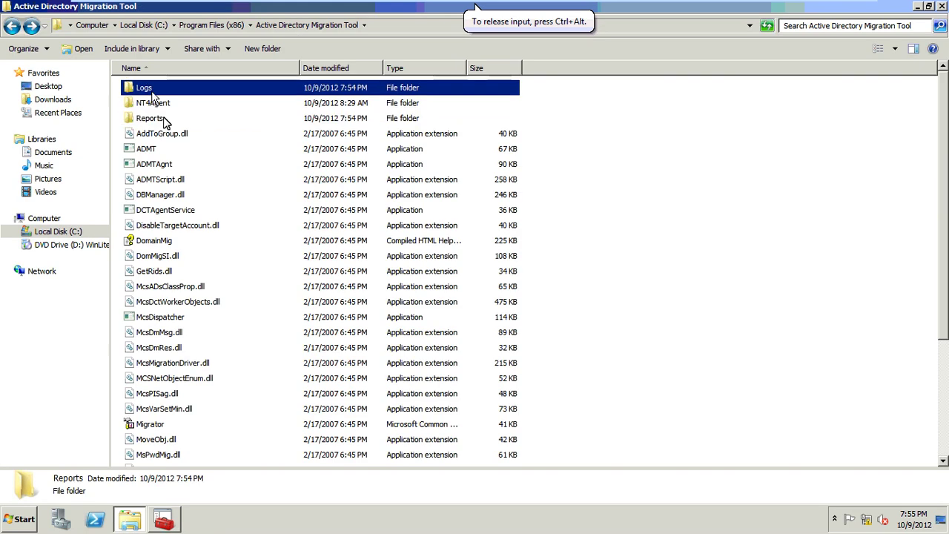
{"action": "double_click", "coordinate": [171, 87]}
{"action": "double_click", "coordinate": [170, 88]}
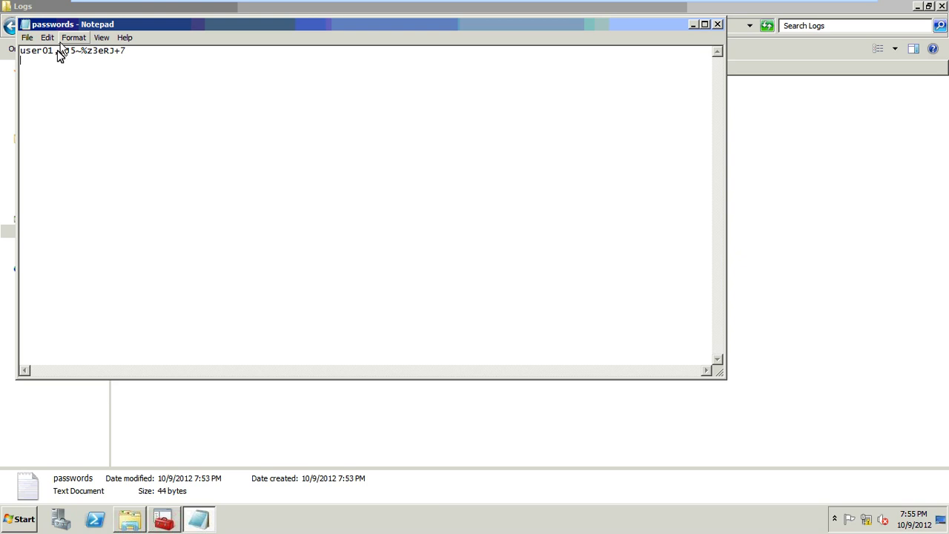
{"action": "left_click_drag", "start_coordinate": [58, 53], "coordinate": [130, 49]}
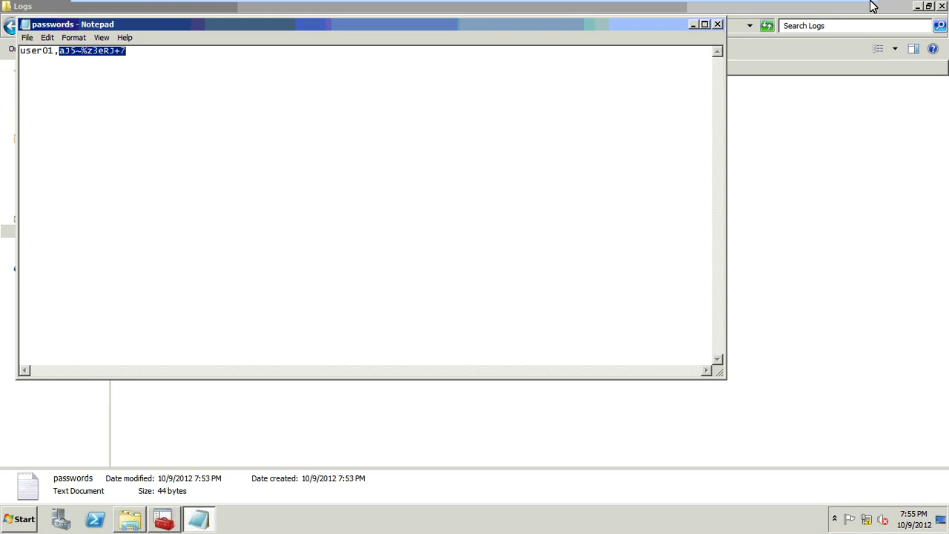
- Clear the open windows from the desktop and take the virtual machine out of full-screen mode in VMware Workstation
{"action": "left_click", "coordinate": [813, 6]}
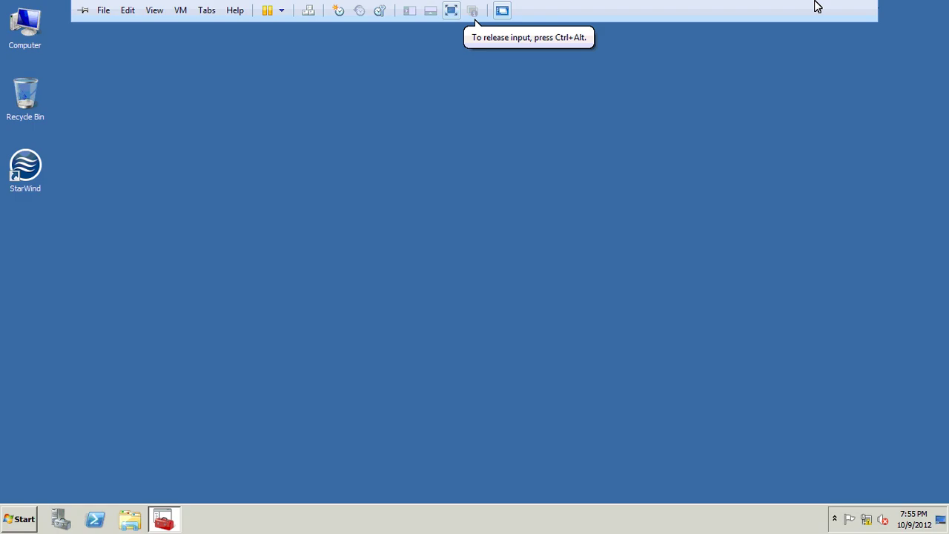
{"action": "left_click", "coordinate": [846, 9]}
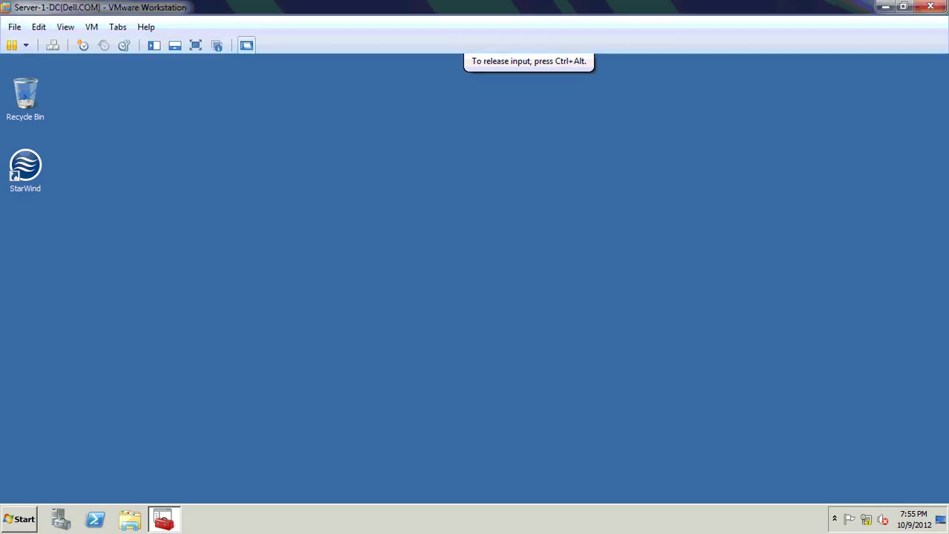